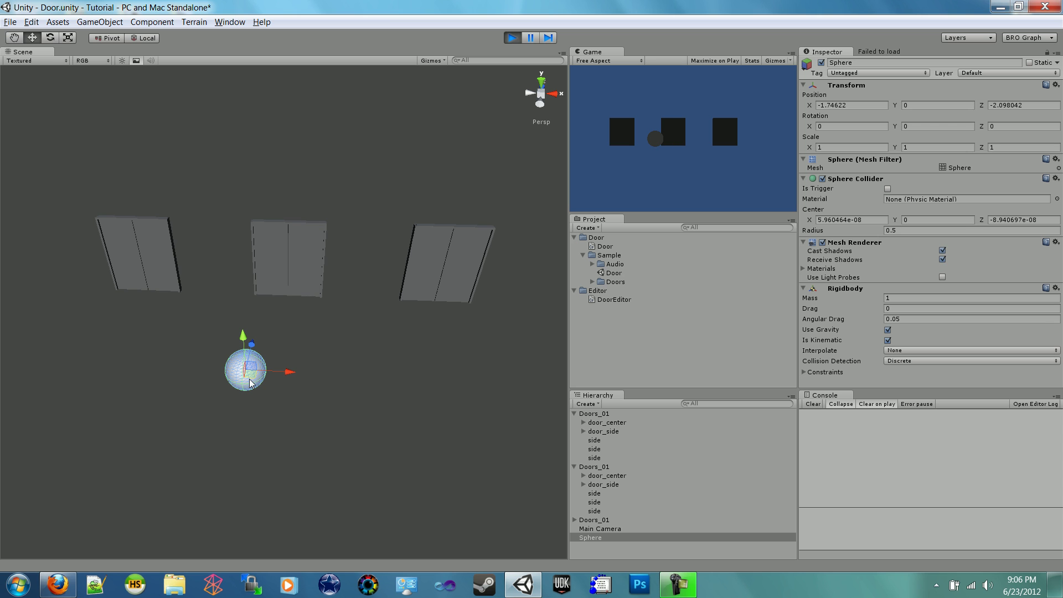
- Stop the play test and start a new scene from the File menu
left_click(512, 37)
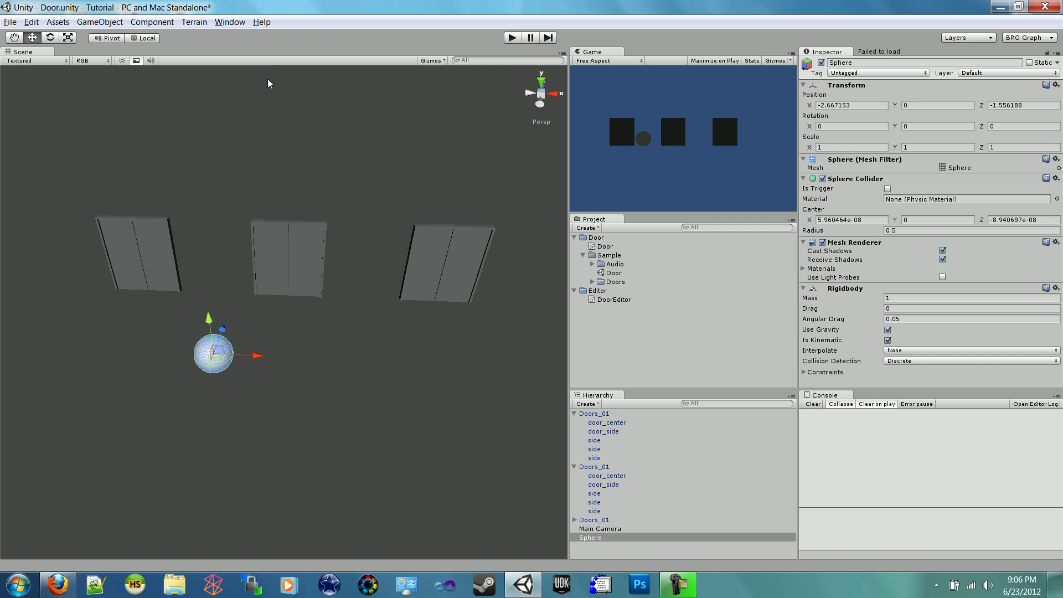
left_click(11, 22)
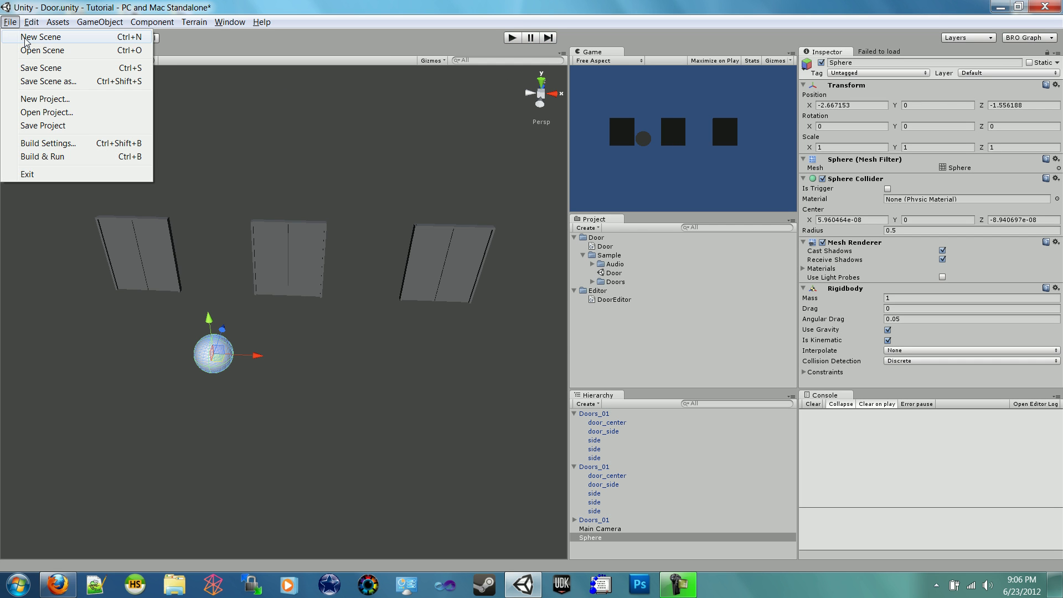
left_click(25, 39)
- Discard the old scene's changes and set the Main Camera's Y position to 0
left_click(557, 318)
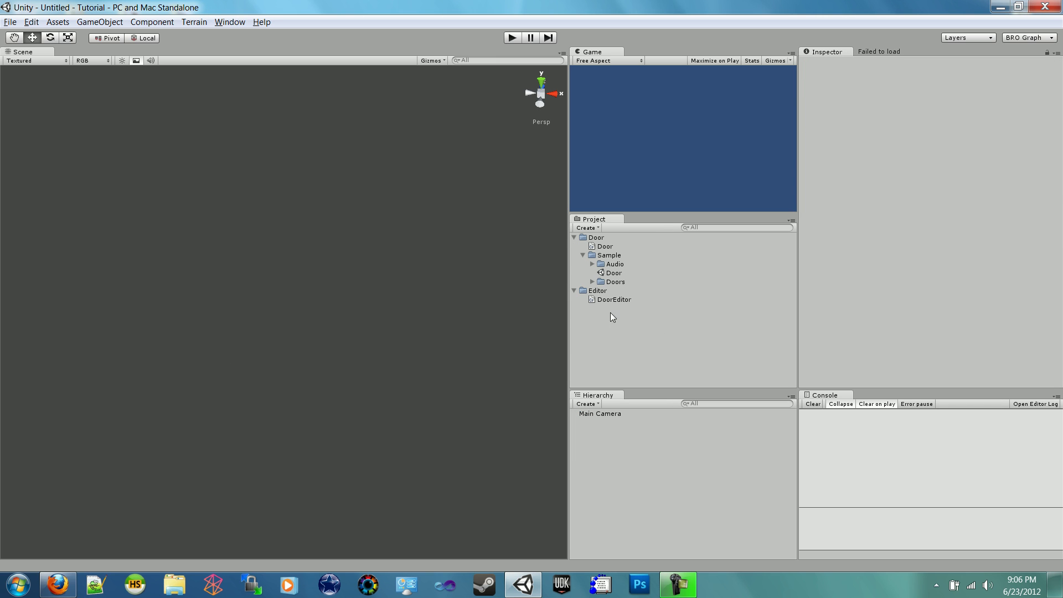
left_click(582, 255)
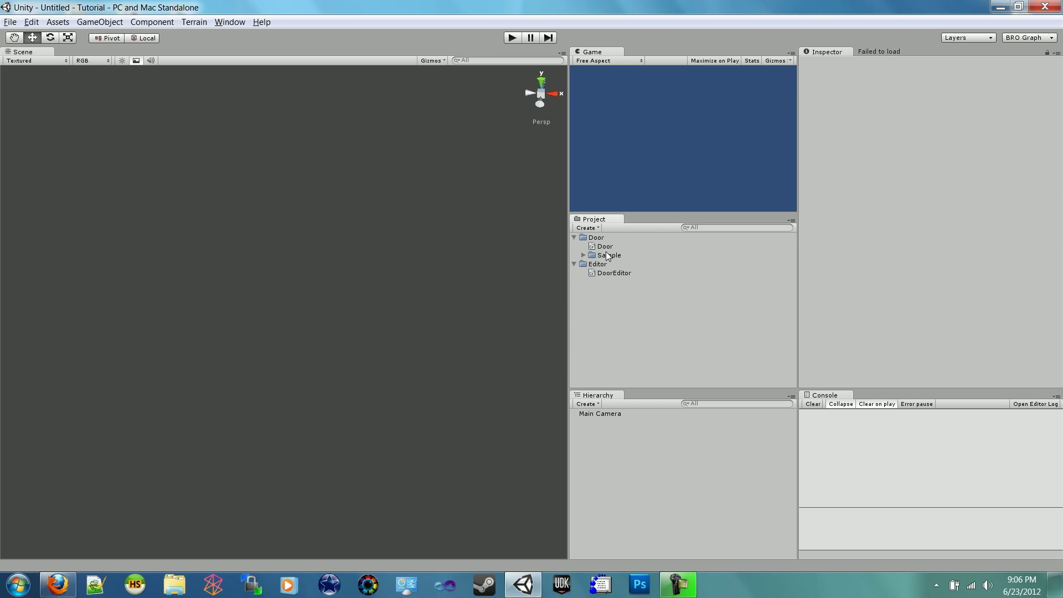
left_click(609, 255)
left_click(627, 453)
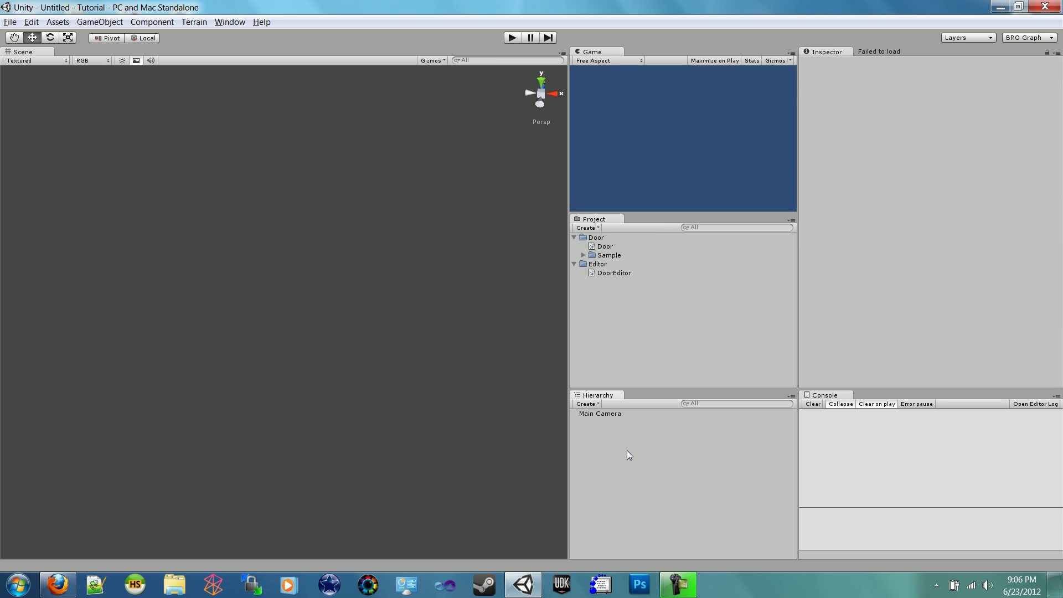
left_click(600, 414)
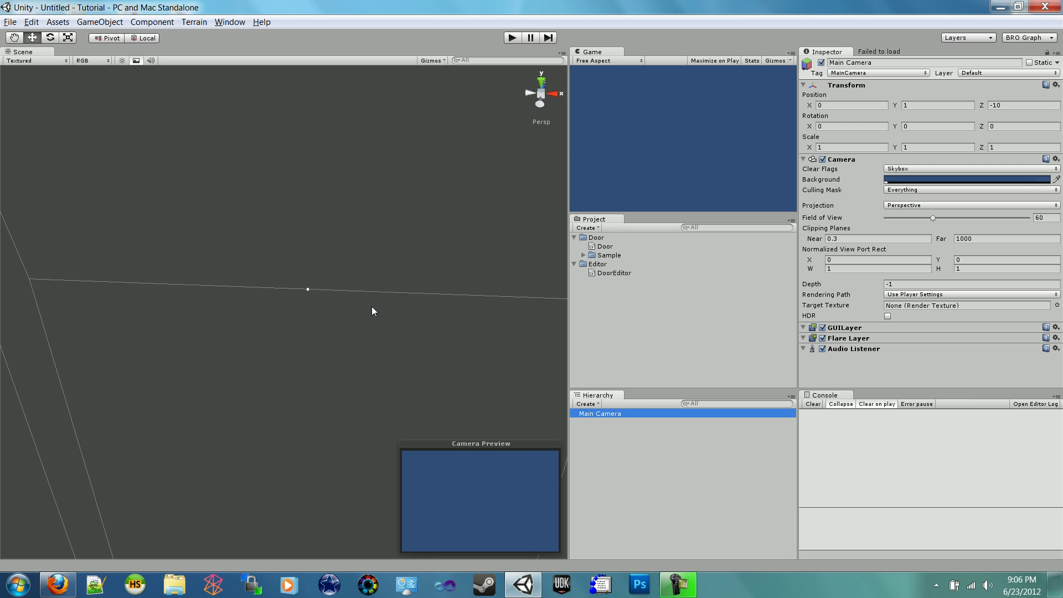
key("f")
left_click_drag(394, 309, 216, 301, "alt")
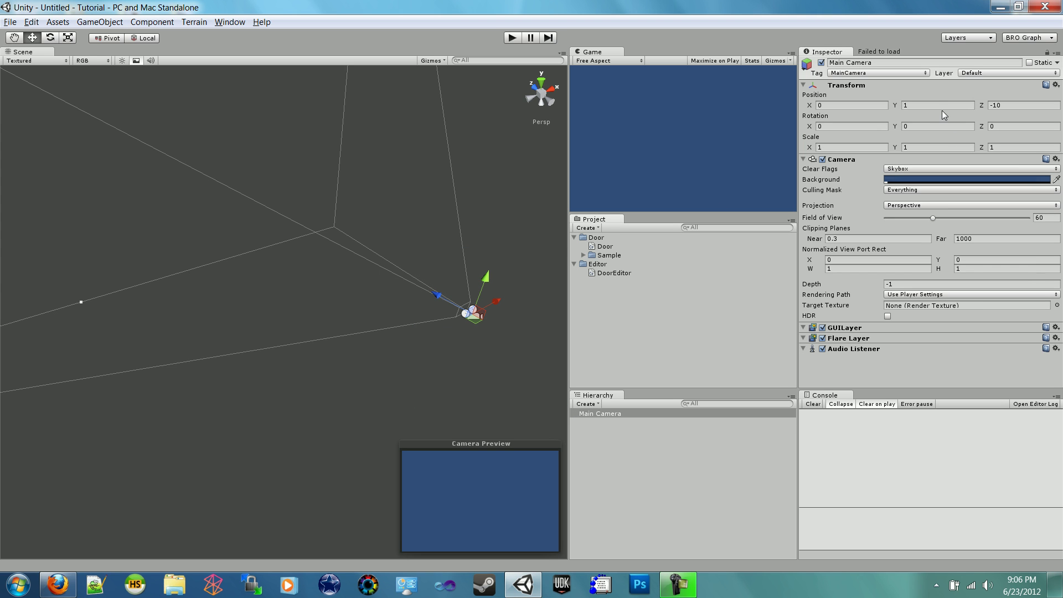
left_click(904, 105)
type("0")
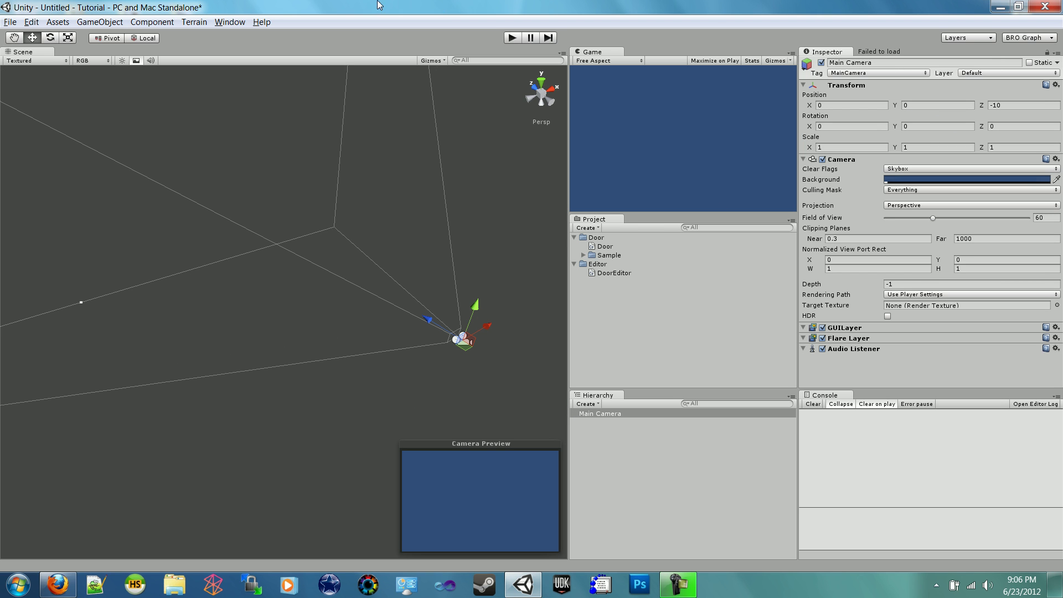
- Create a trial sphere, delete it, and refocus the view on the Main Camera
left_click(104, 22)
left_click(105, 24)
left_click(585, 404)
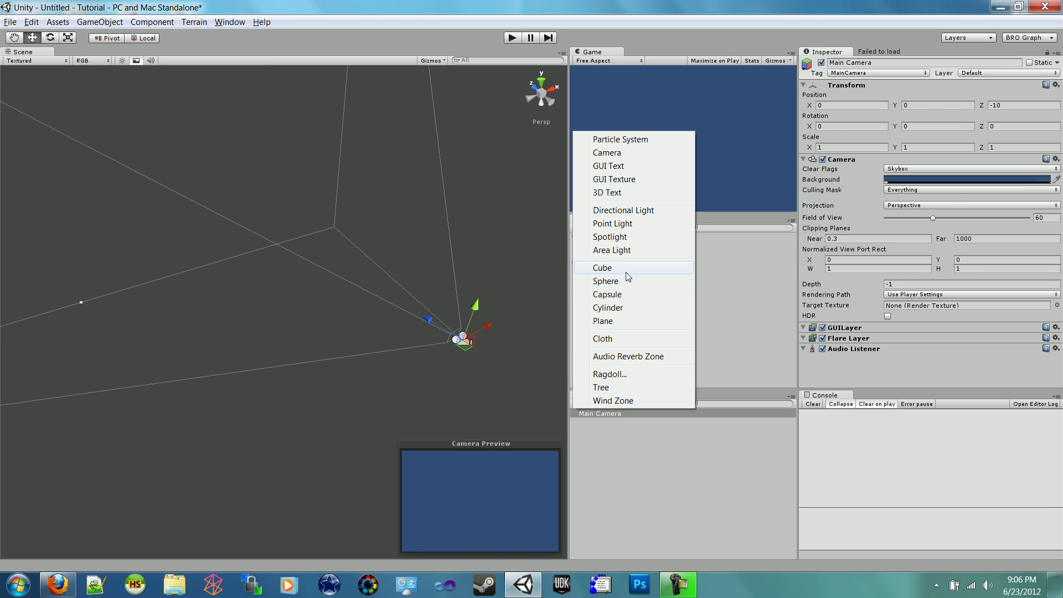
left_click(614, 281)
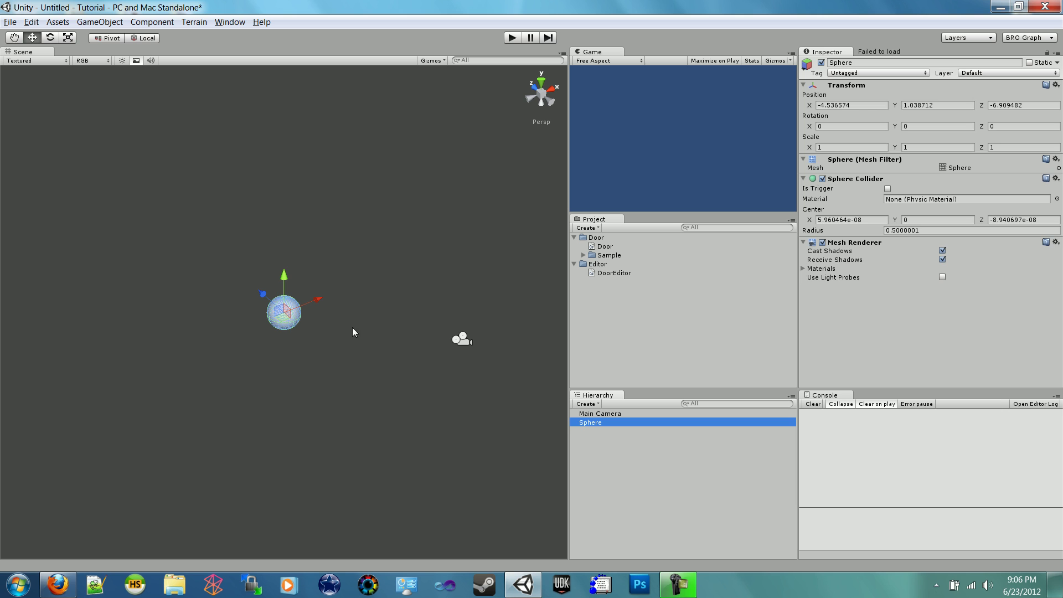
key("Delete")
left_click(462, 339)
key("f")
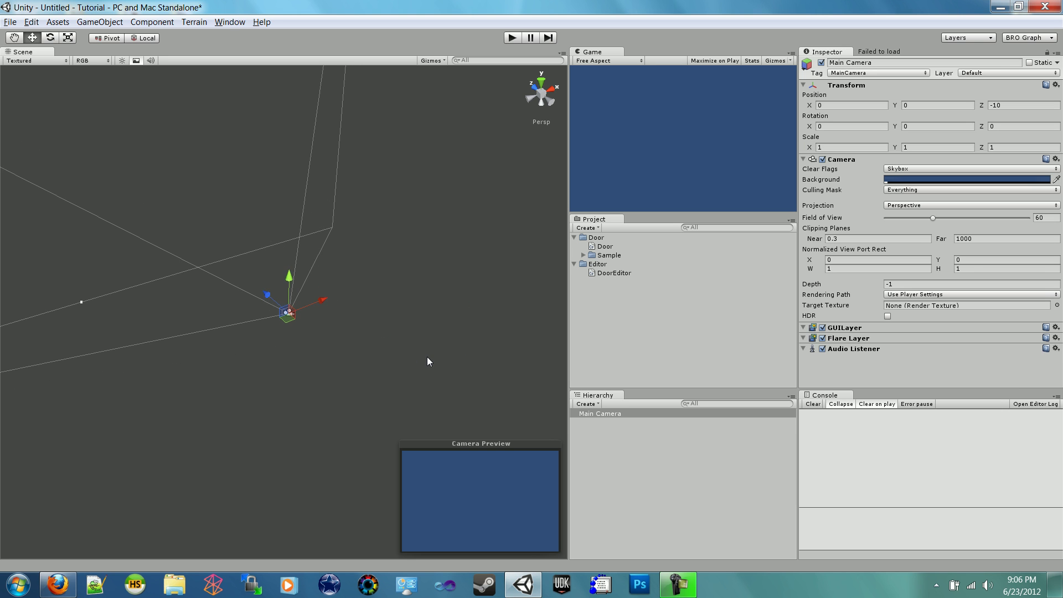
- Add a sphere and move it to Z -2.780642 in front of the camera
left_click(152, 22)
left_click(166, 23)
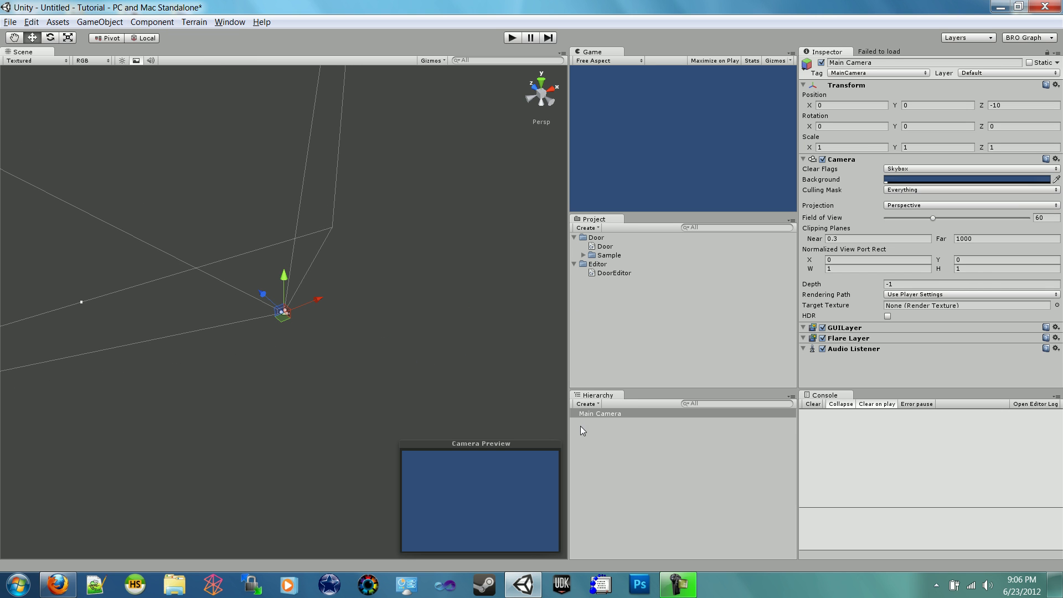
left_click(581, 404)
left_click(609, 281)
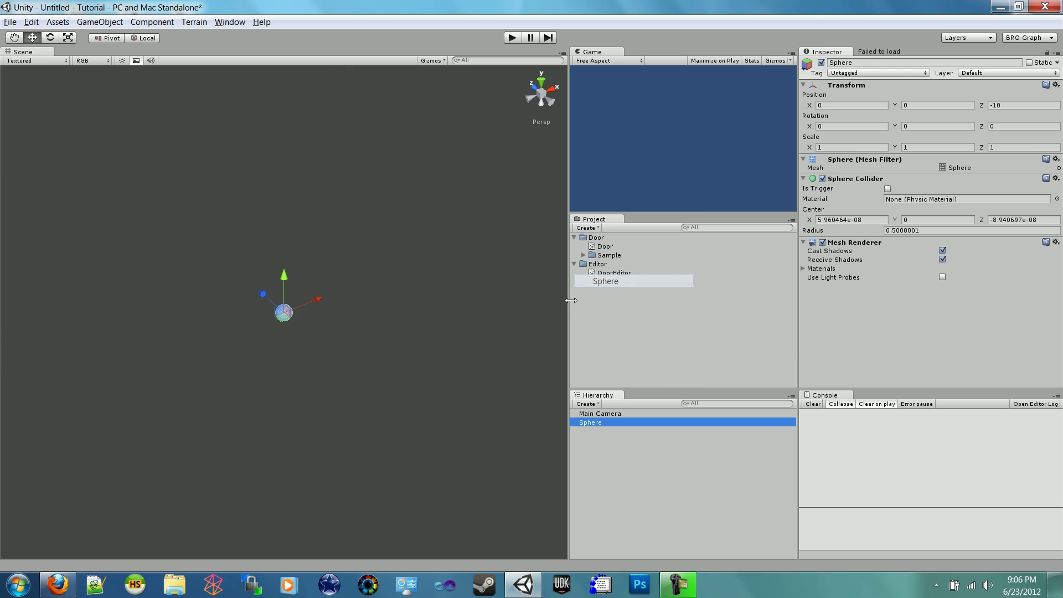
left_click_drag(262, 295, 186, 247)
key("f")
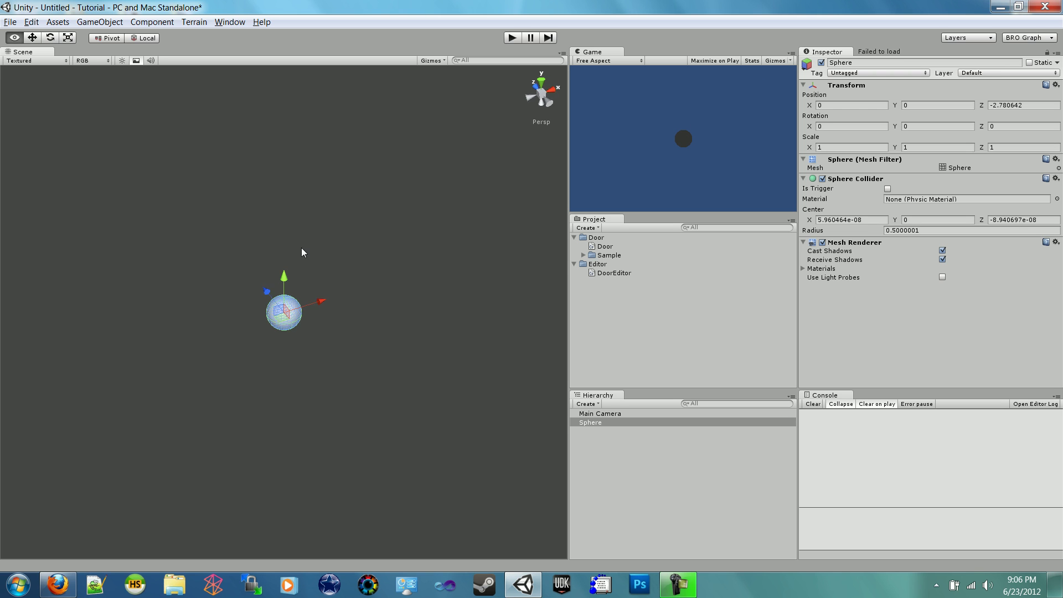
left_click_drag(301, 249, 318, 267, "alt")
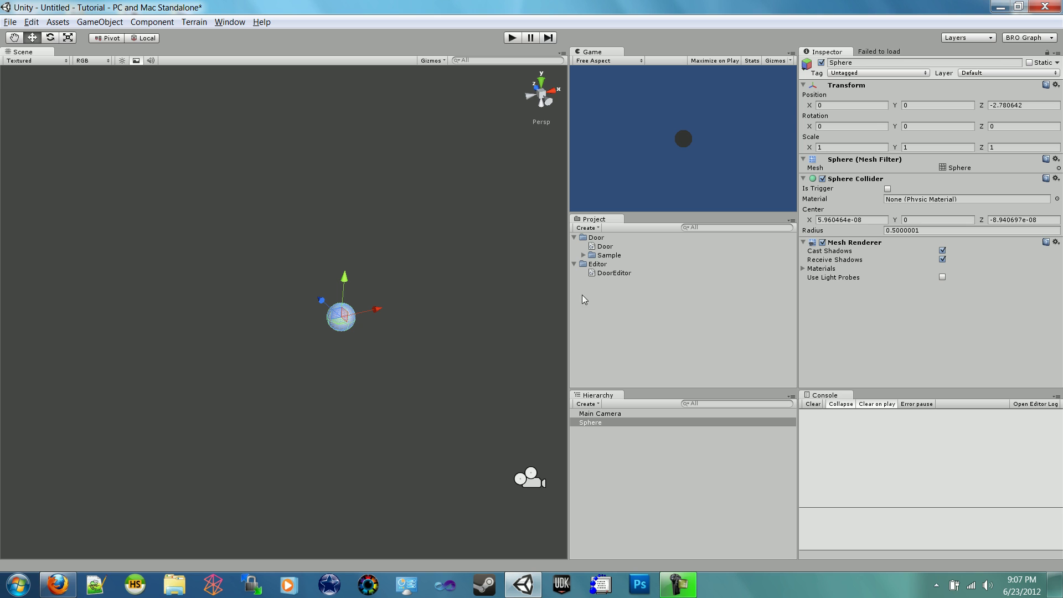
- Place the Doors_01 model from Sample > Doors > Doors_01 into the scene
left_click(583, 256)
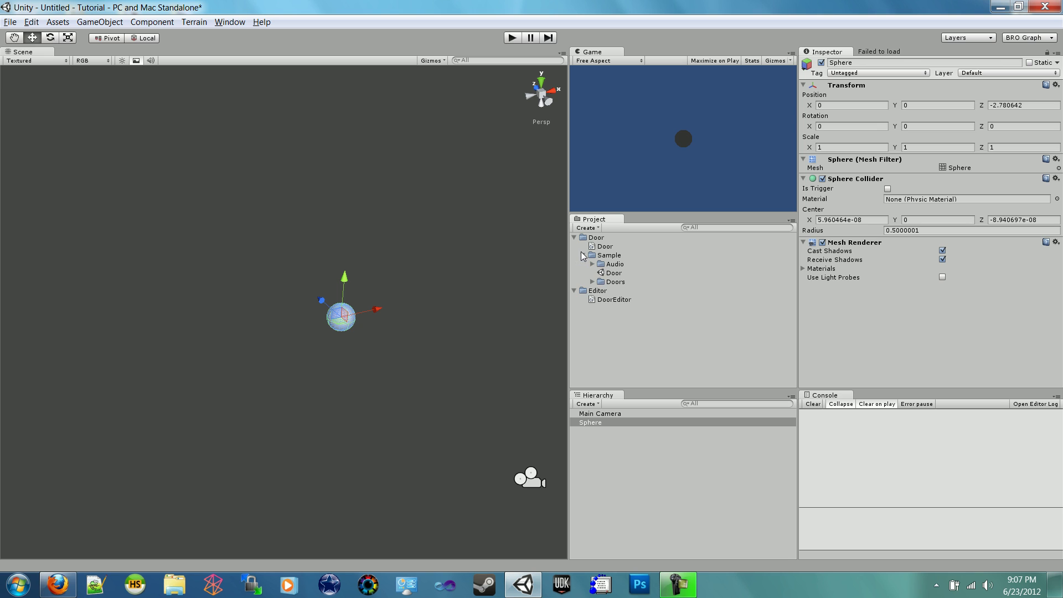
left_click(592, 281)
left_click(601, 291)
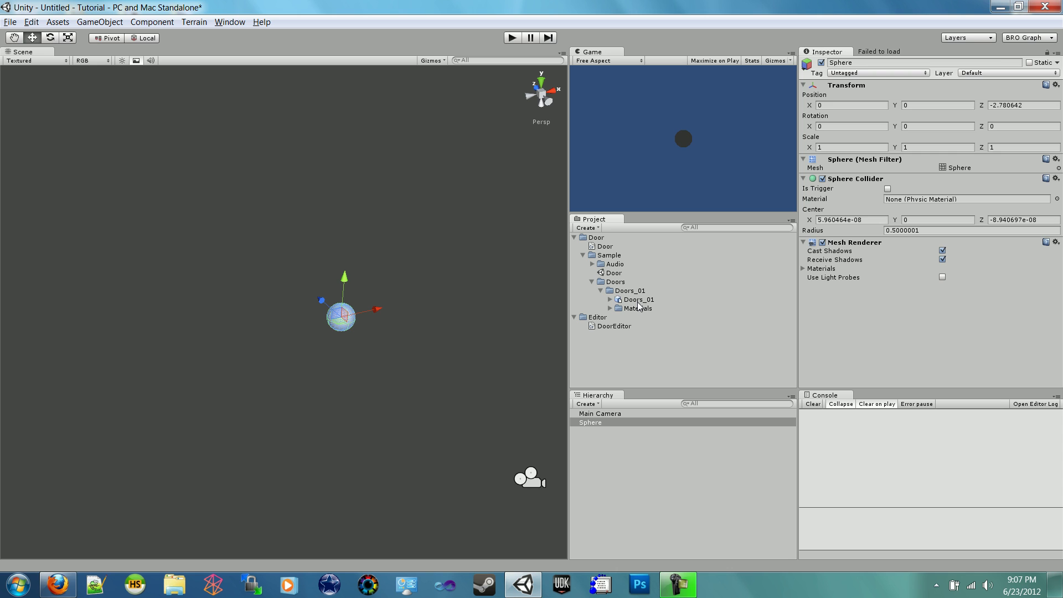
left_click(637, 299)
left_click_drag(652, 303, 281, 284)
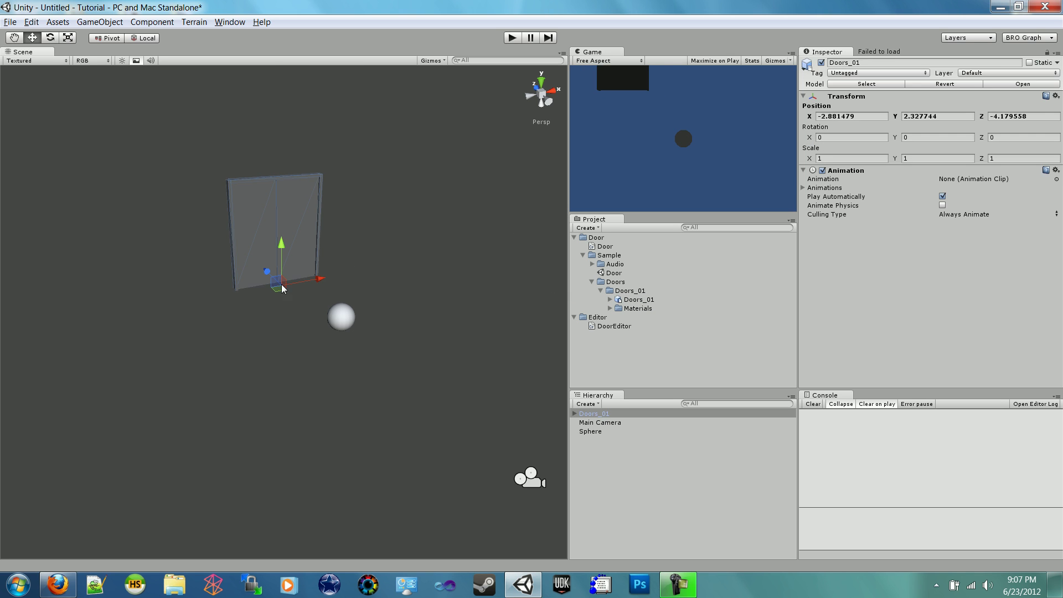
- Position the door at X -0.0064, Y -1.11606, Z -0.8209863 behind the sphere
left_click(953, 118)
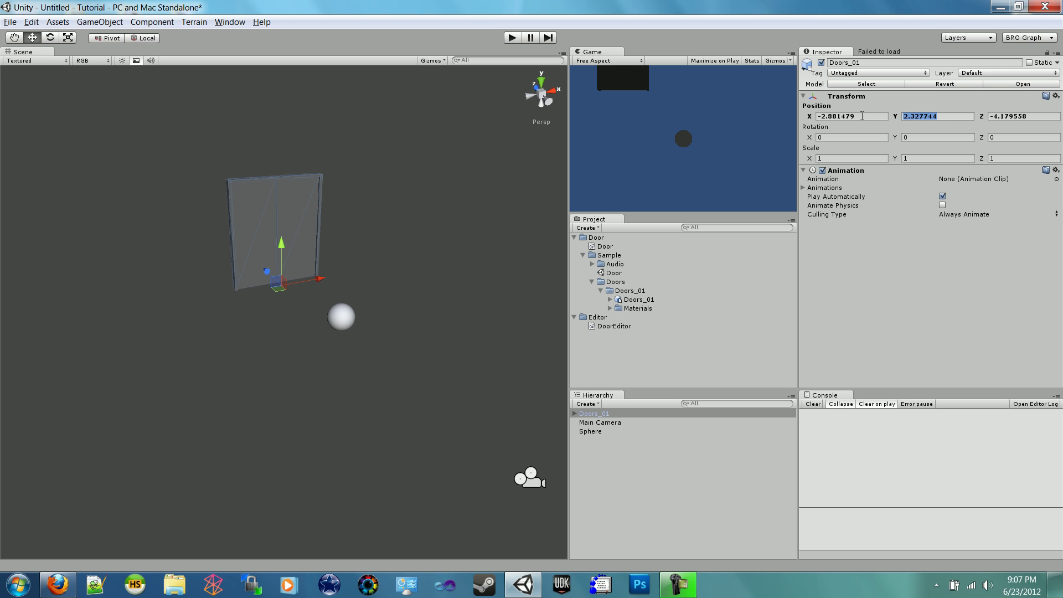
type("0")
left_click_drag(334, 303, 402, 301, "alt")
left_click_drag(318, 320, 193, 352)
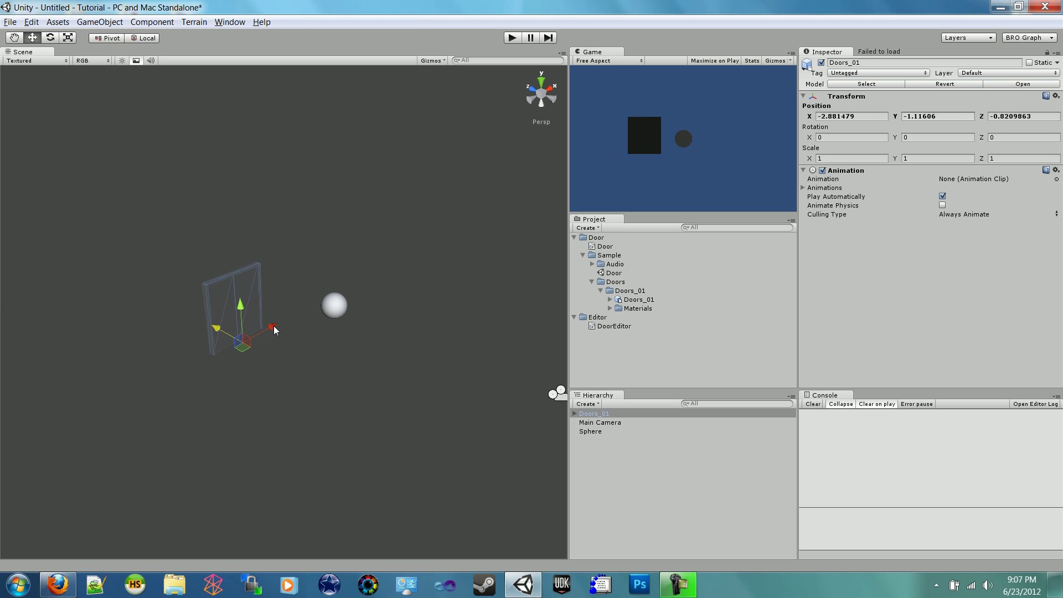
left_click_drag(276, 331, 335, 307)
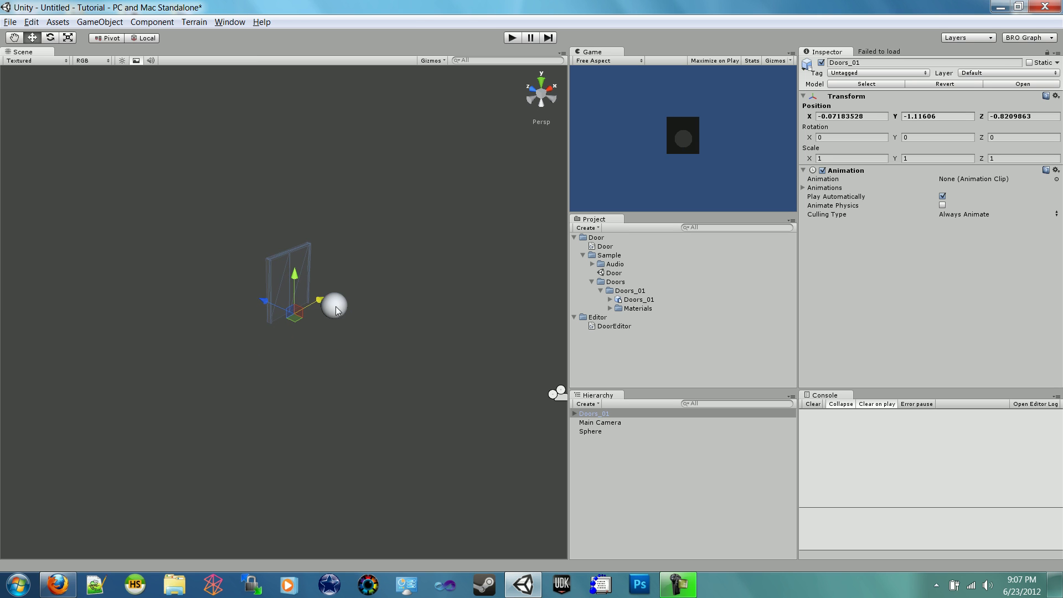
left_click_drag(415, 385, 491, 390, "alt")
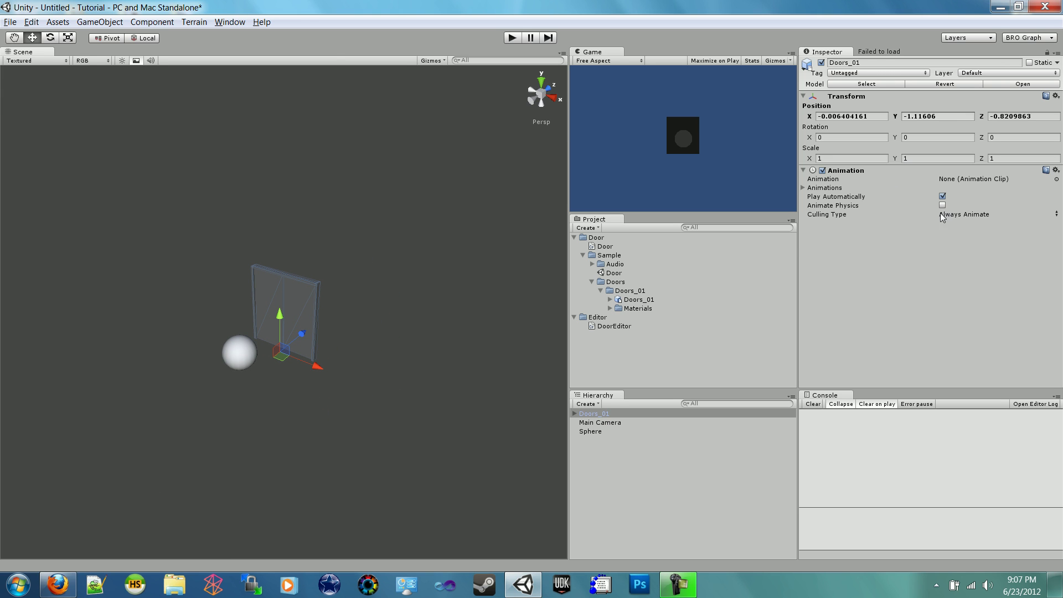
- Remove the door's Animation component and shift the door to Z -0.1631351
left_click(1055, 170)
left_click(1028, 214)
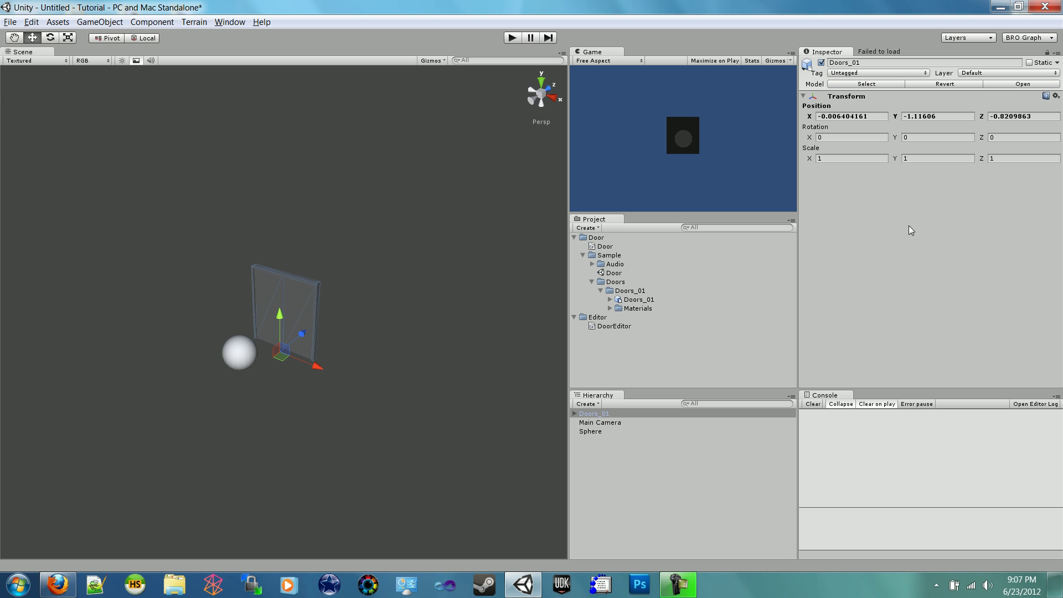
left_click_drag(304, 336, 313, 327)
- Add a Rigidbody to the sphere via Component > Physics
left_click(244, 360)
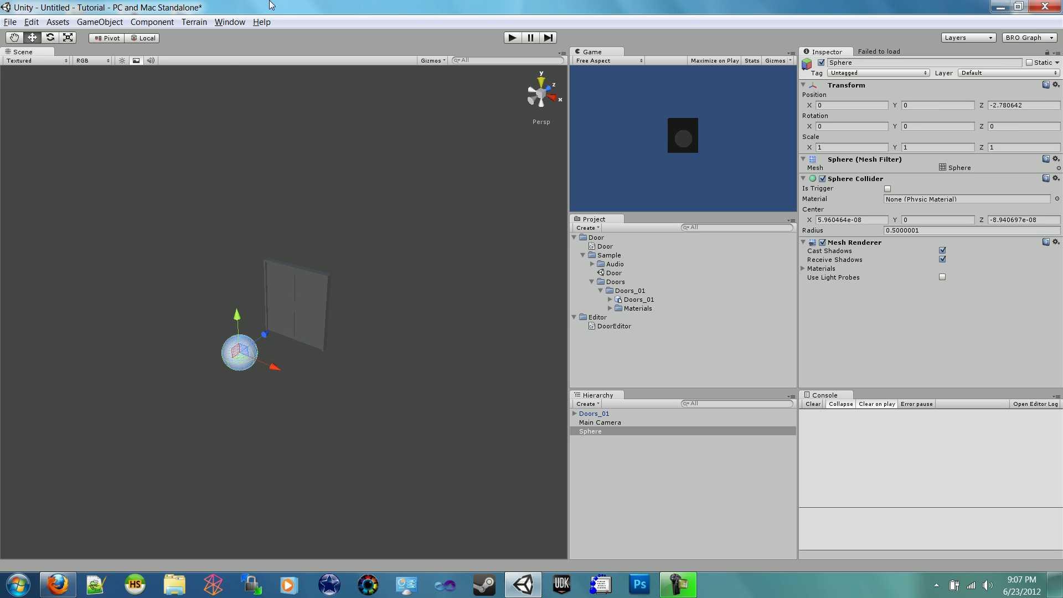
left_click(160, 24)
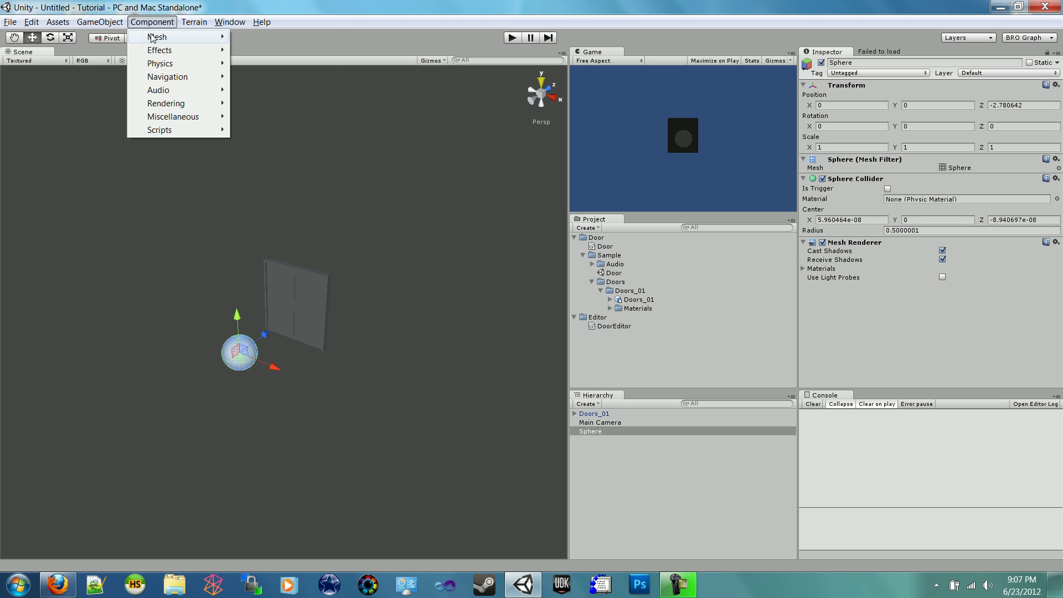
mouse_move(172, 81)
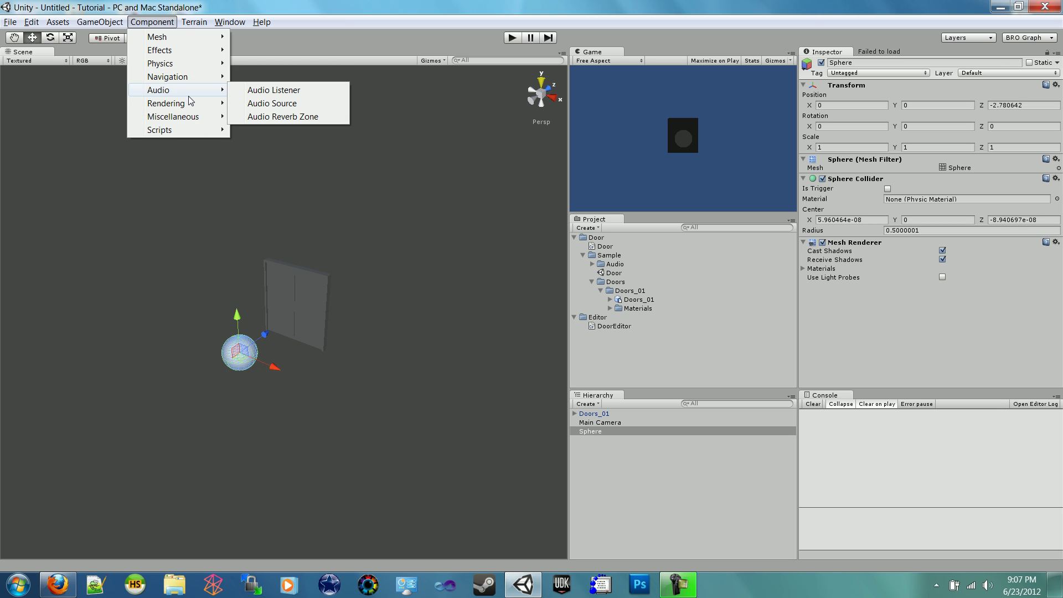
mouse_move(175, 38)
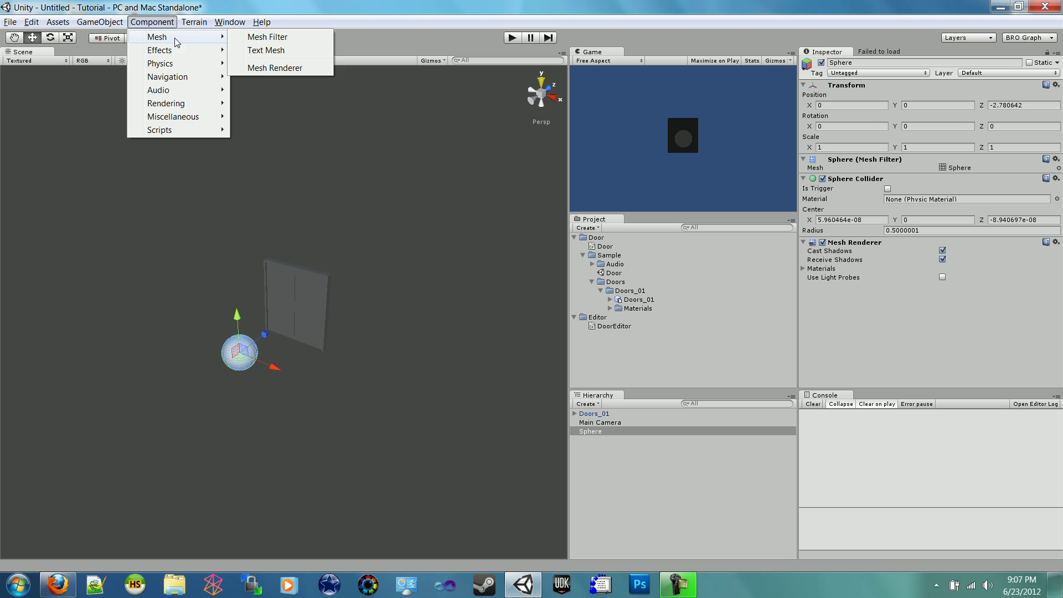
left_click(172, 21)
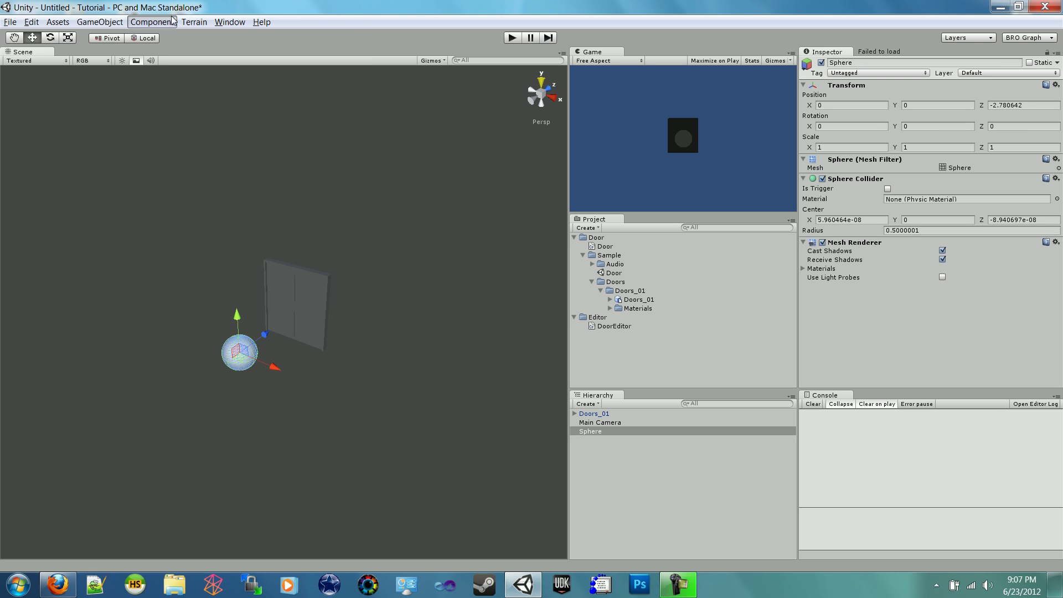
left_click(172, 21)
mouse_move(158, 64)
left_click(257, 64)
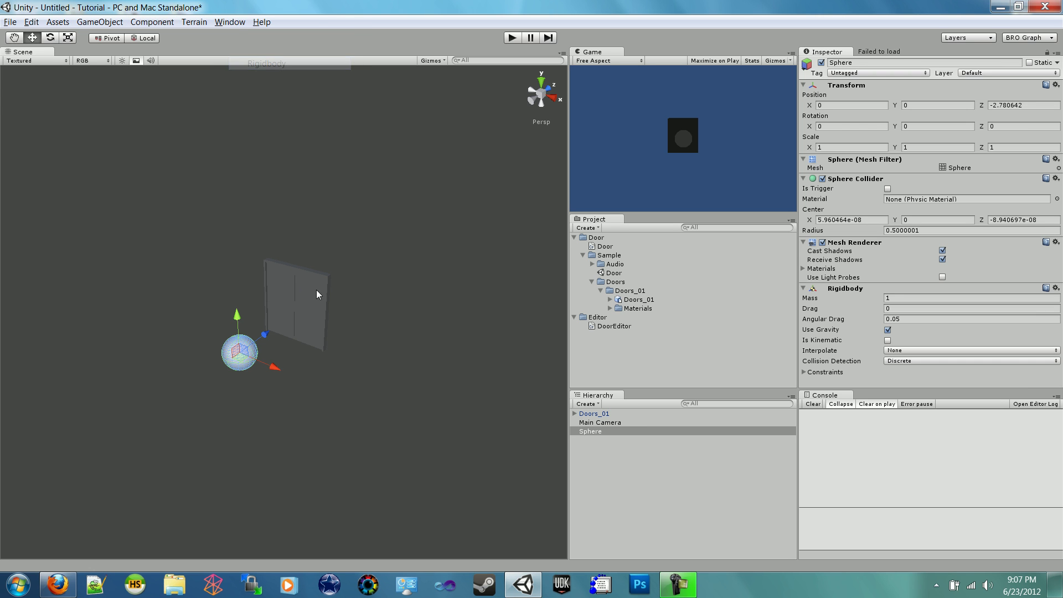
- Make the Rigidbody kinematic and freeze X, Y, Z position plus Y and Z rotation
left_click(887, 340)
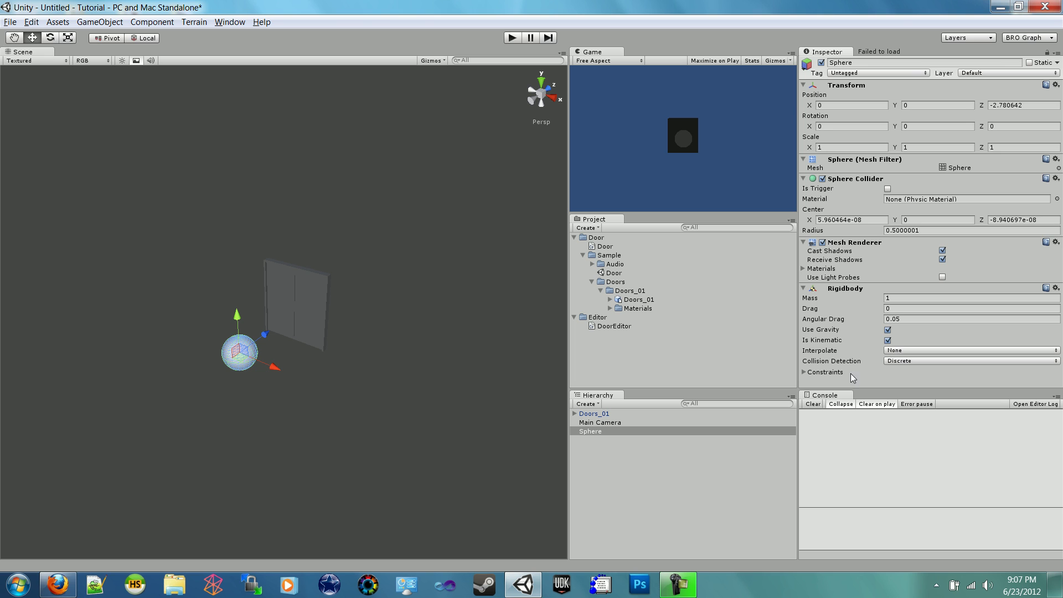
left_click(804, 372)
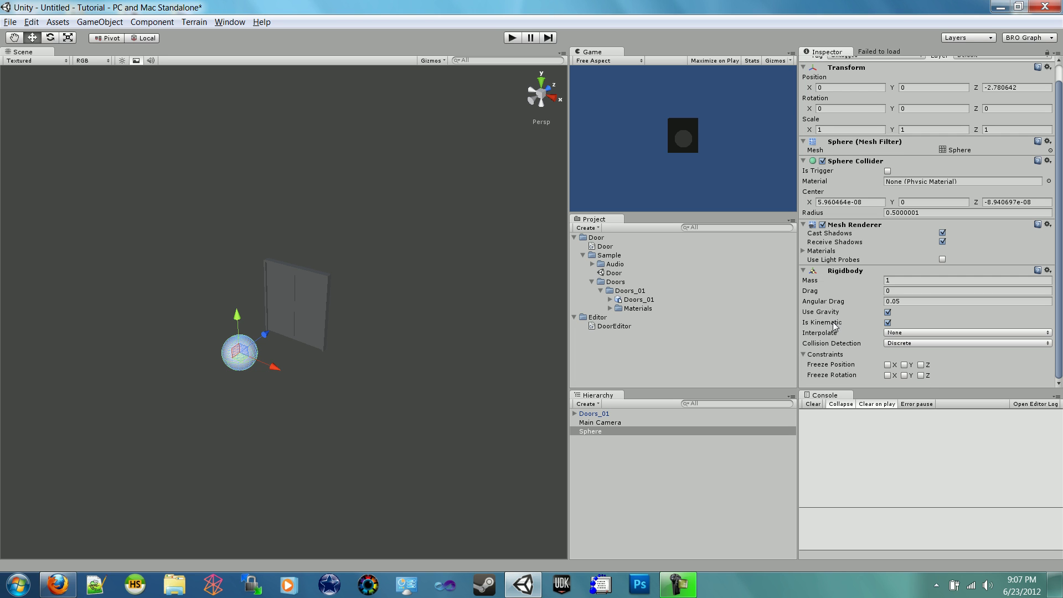
left_click(887, 364)
left_click(904, 364)
left_click(904, 374)
left_click(921, 375)
left_click(920, 364)
- Select a piece of Doors_01 and frame the view on the door
left_click(301, 292)
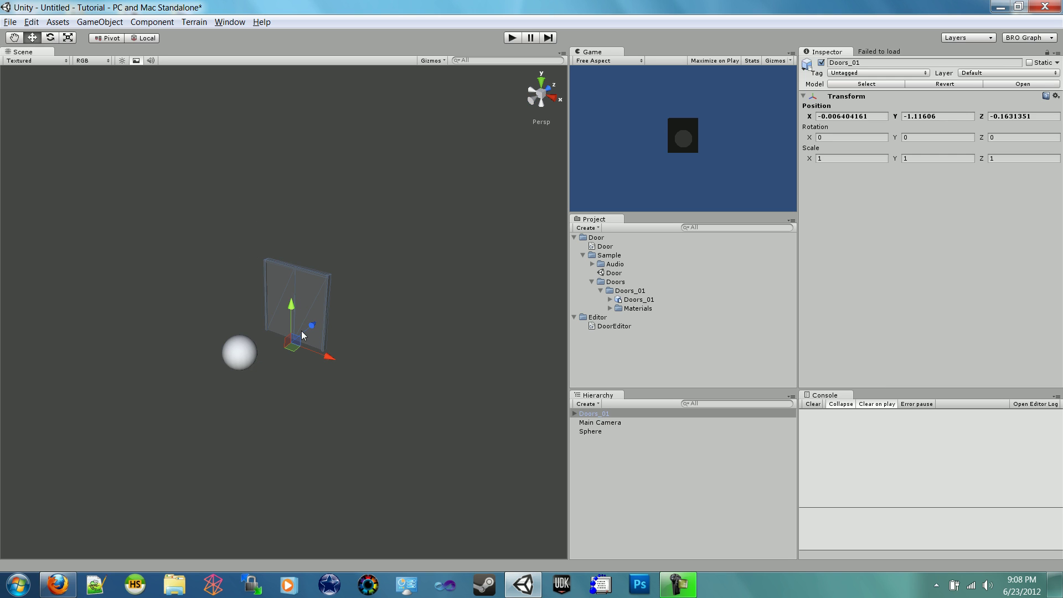
left_click(282, 288)
key("f")
left_click_drag(217, 312, 303, 318, "alt")
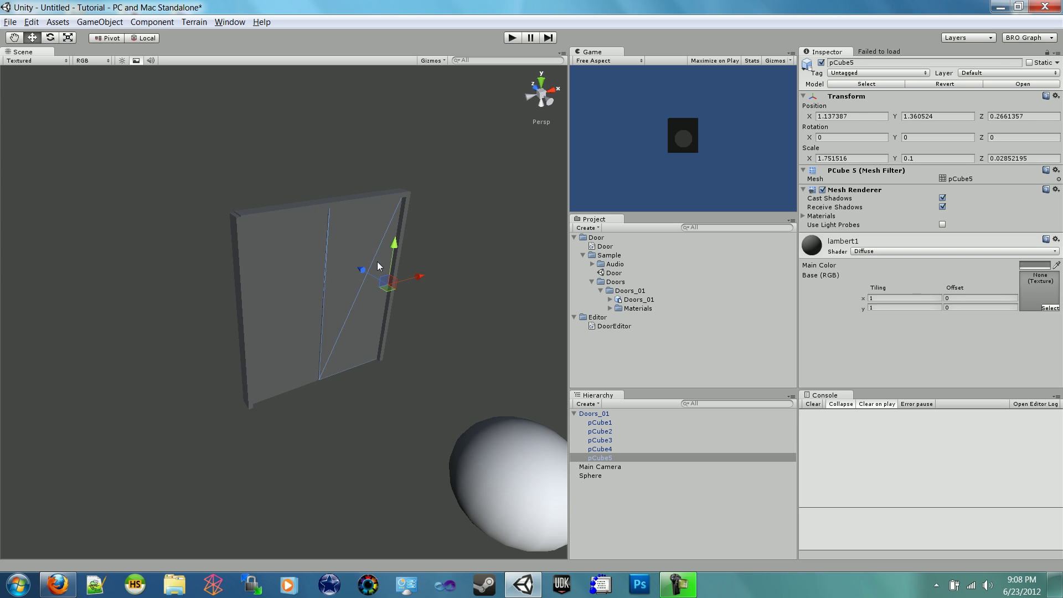
left_click_drag(378, 266, 276, 275, "alt")
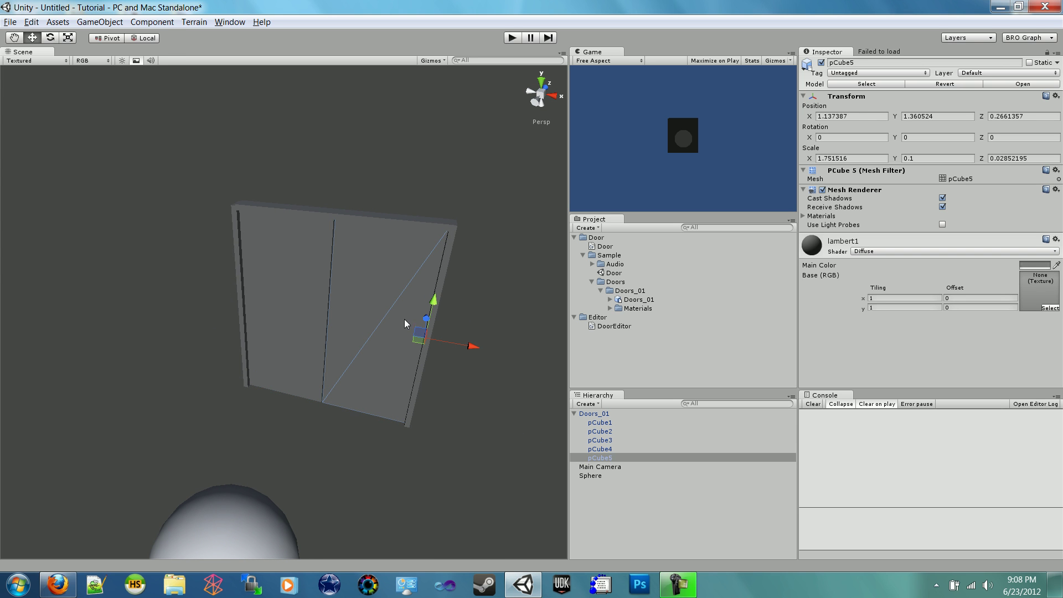
- Rename pCube1, pCube2 and pCube3 to side, side and top
double_click(607, 422)
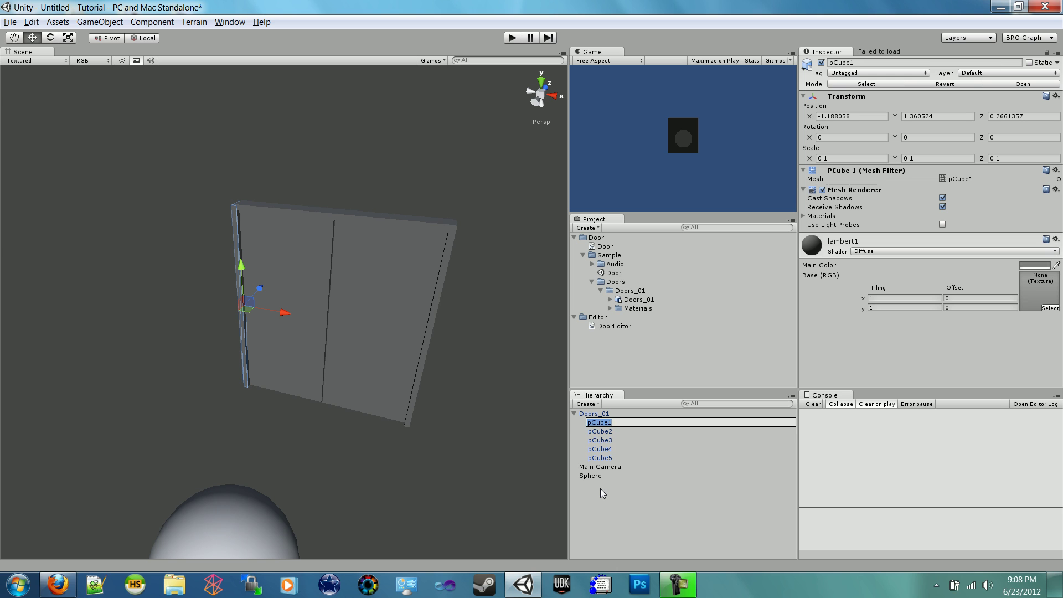
type("side")
key("Return")
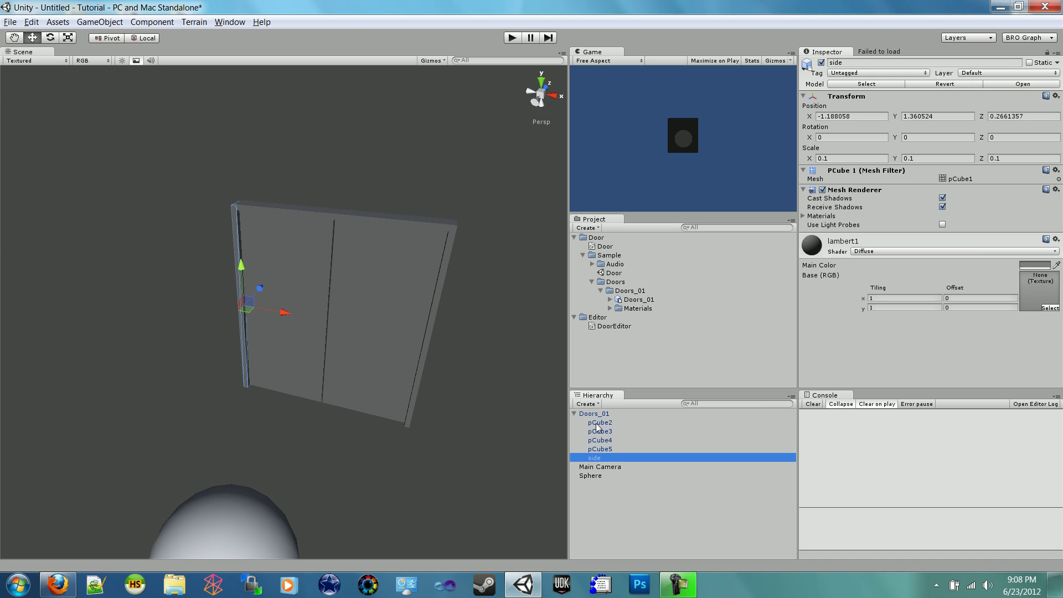
double_click(600, 422)
type("side")
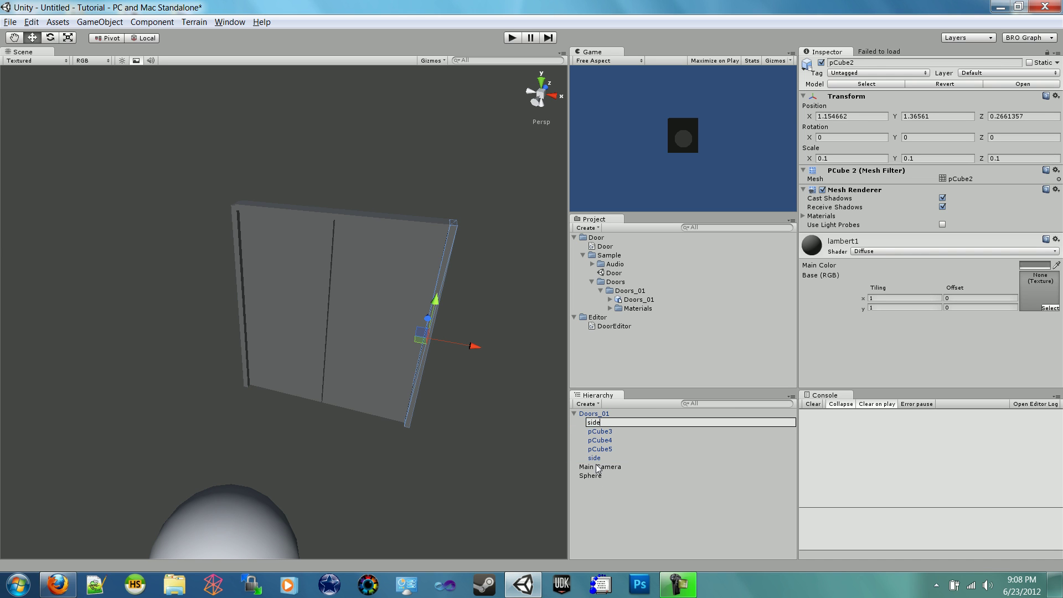
key("Return")
double_click(609, 422)
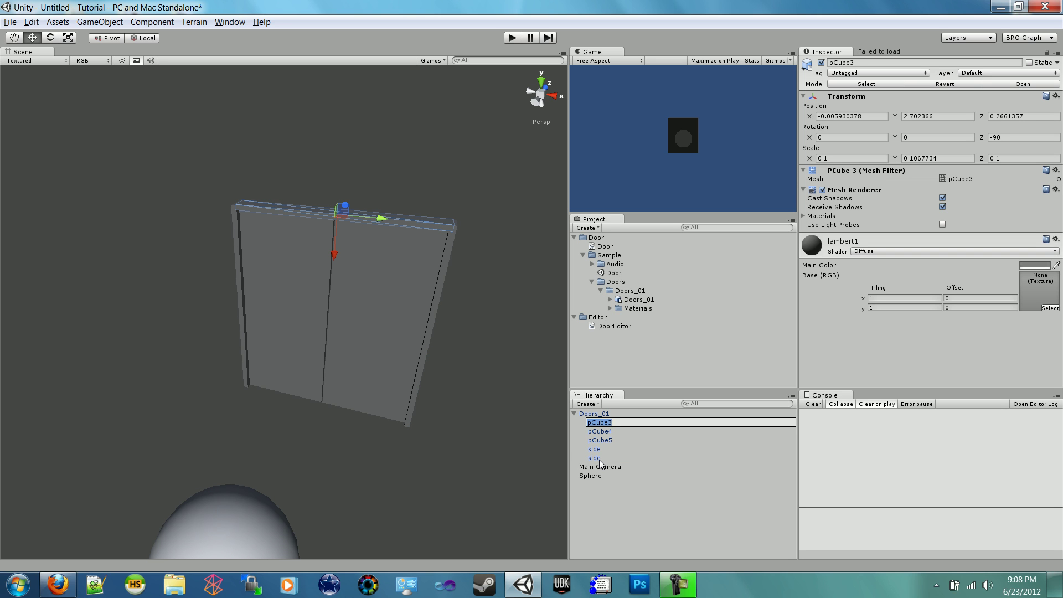
type("top")
key("Return")
- Rename pCube4 to door_center and pCube5 to door_custom
double_click(606, 423)
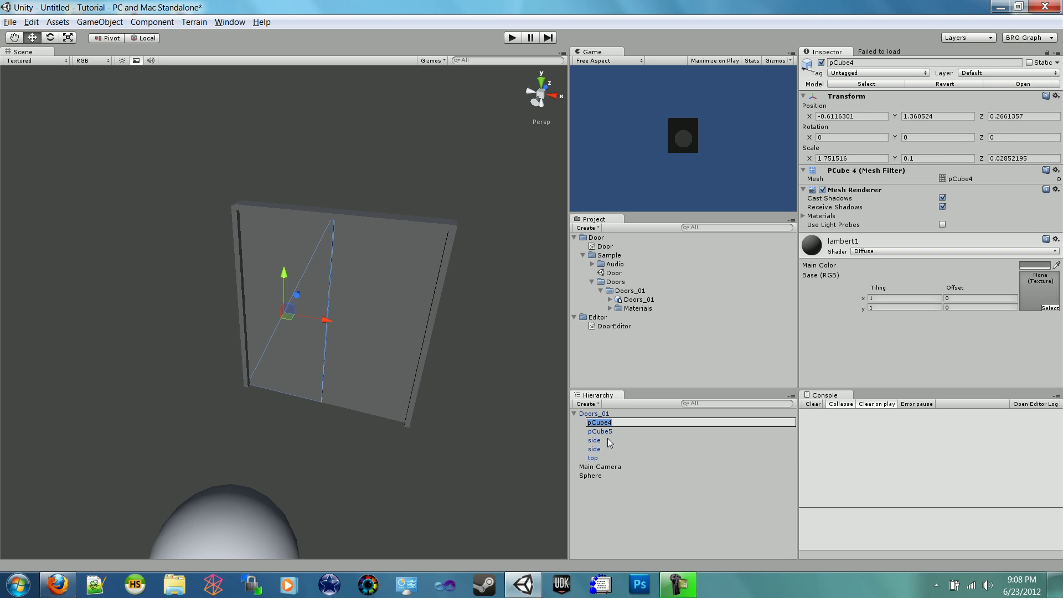
type("door_center")
key("Return")
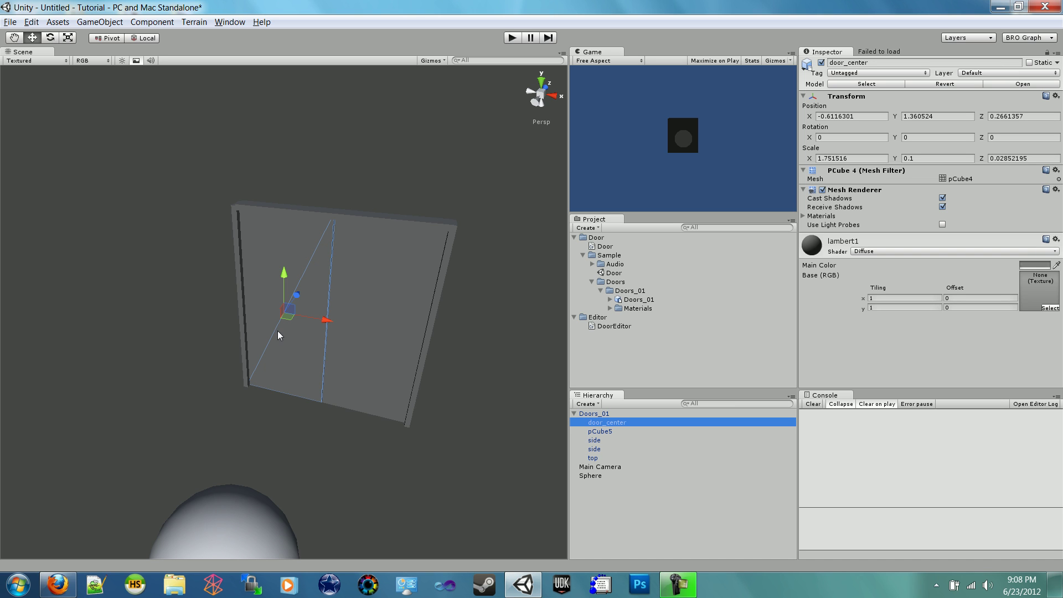
left_click(600, 431)
key("F2")
type("do")
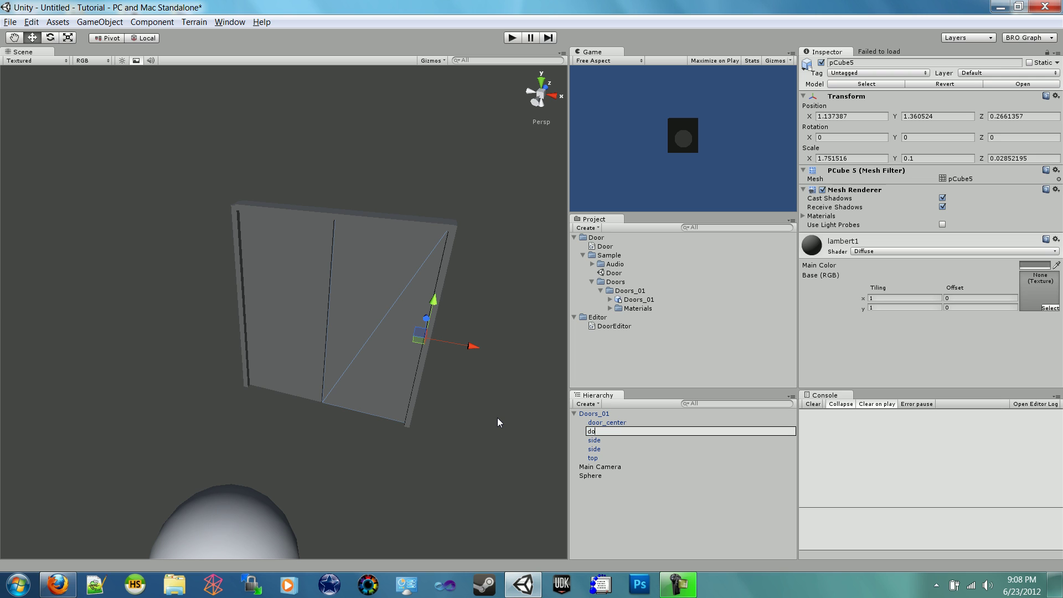
type("or_custom")
key("Return")
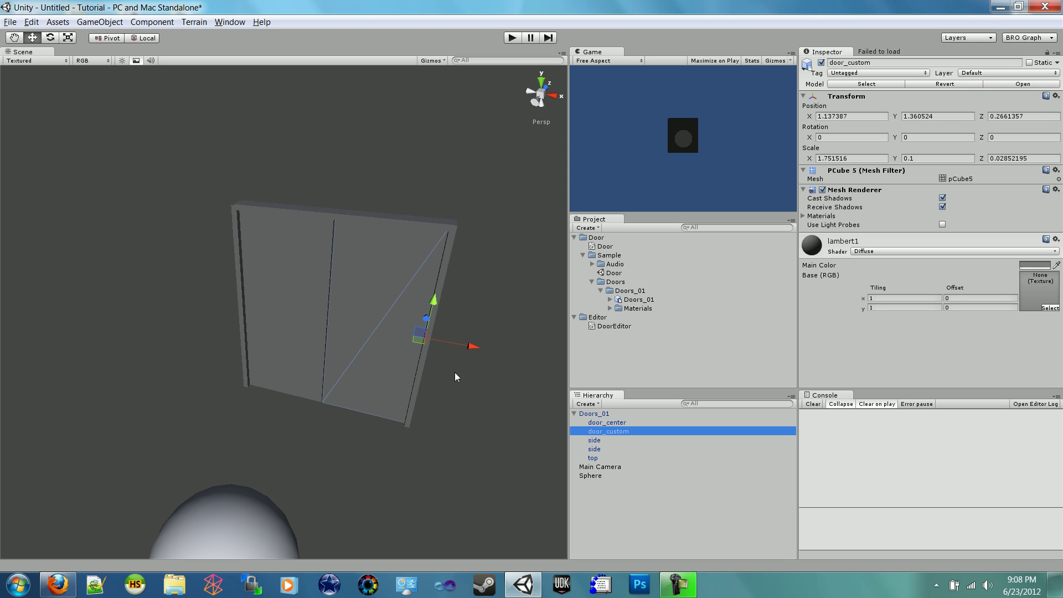
left_click_drag(399, 346, 257, 360, "alt")
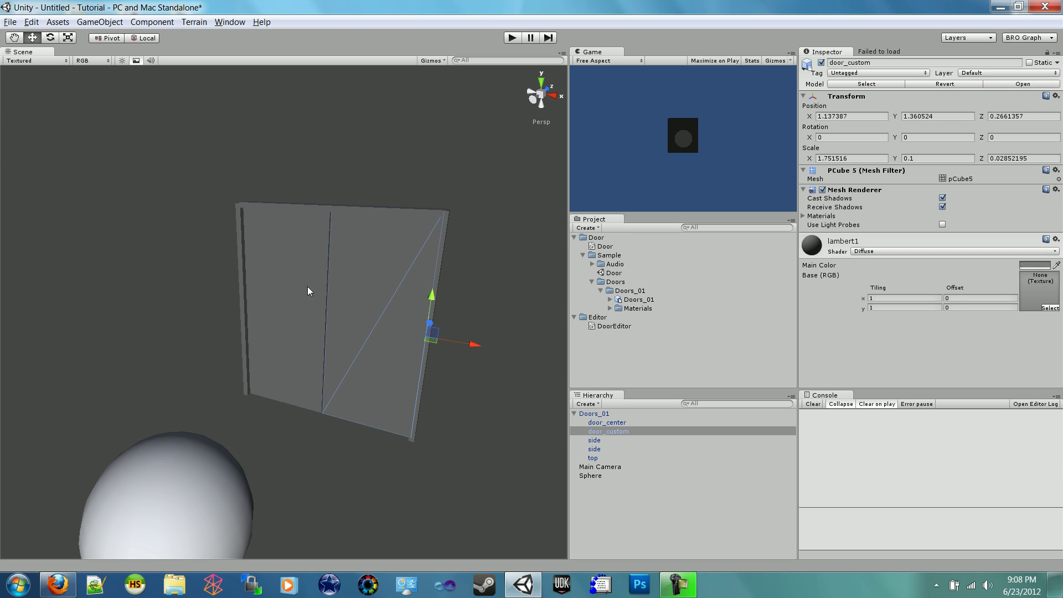
- Add the Door script to door_center, defaulting to Open Left, 90° Y rotation, speed 1
left_click(294, 286)
left_click_drag(288, 291, 221, 328, "alt")
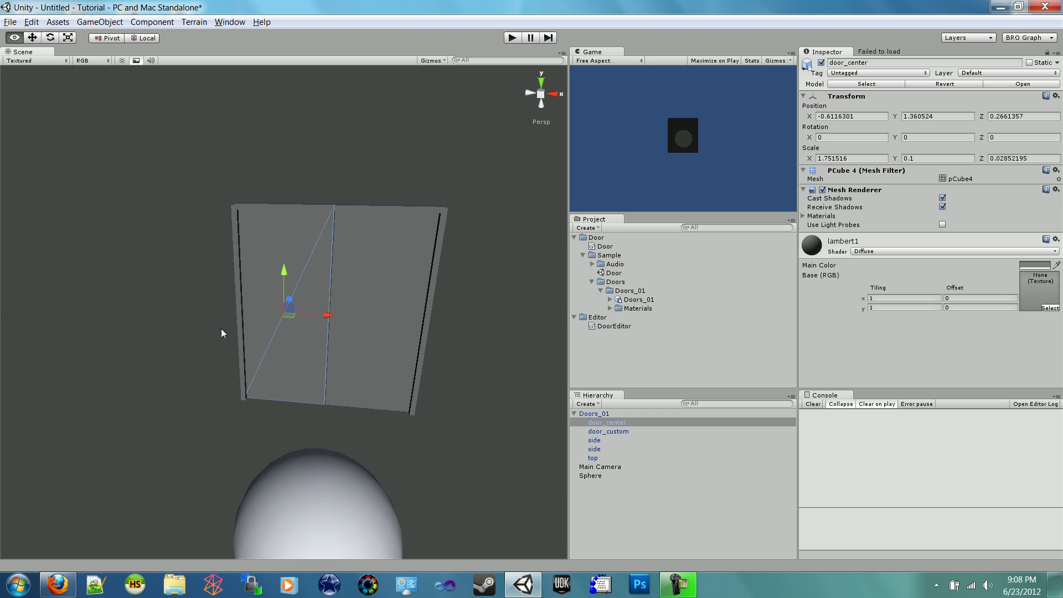
left_click_drag(603, 248, 881, 283)
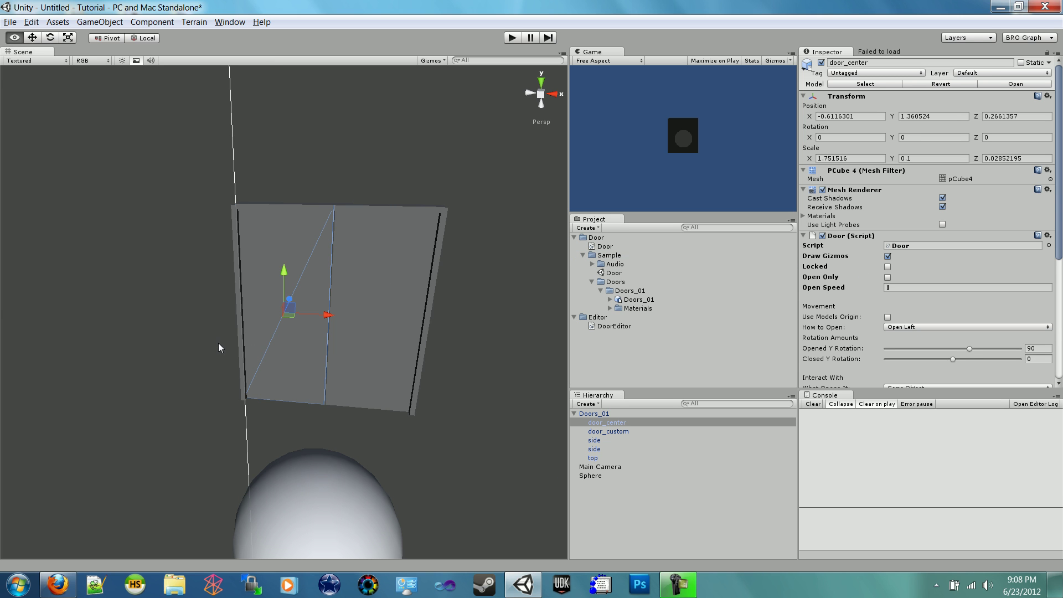
left_click_drag(219, 343, 305, 341, "alt")
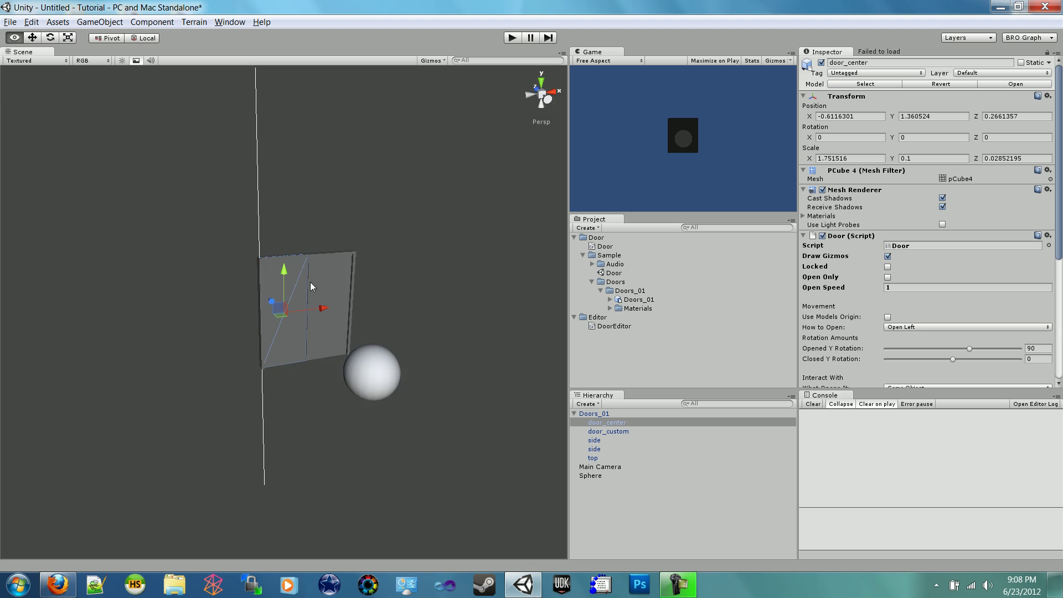
left_click_drag(310, 281, 236, 220, "alt")
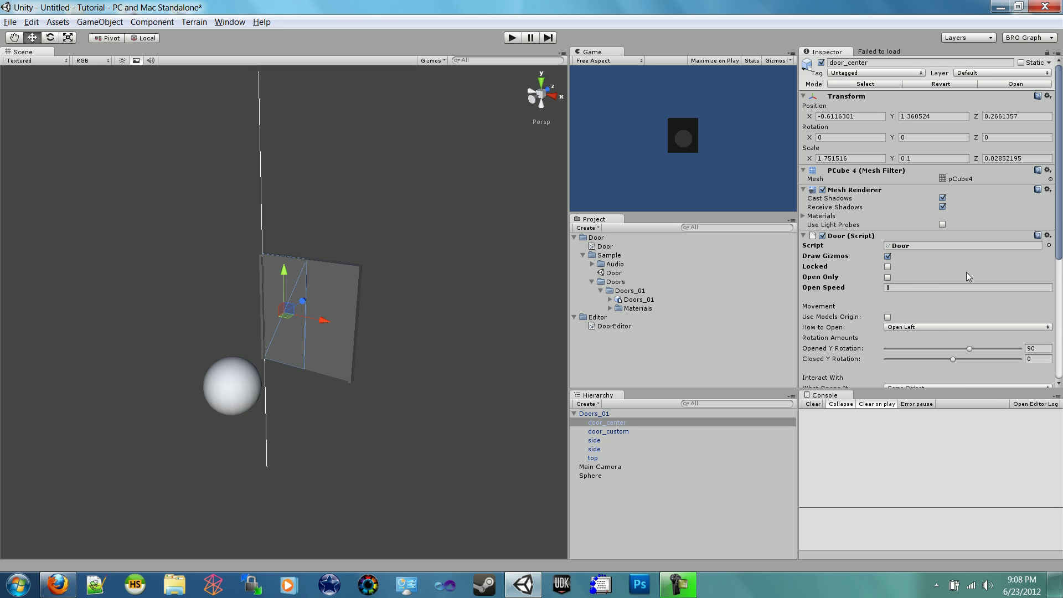
- Switch How to Open through Open Right, Open Front and Open Back, checking the swing
left_click(907, 326)
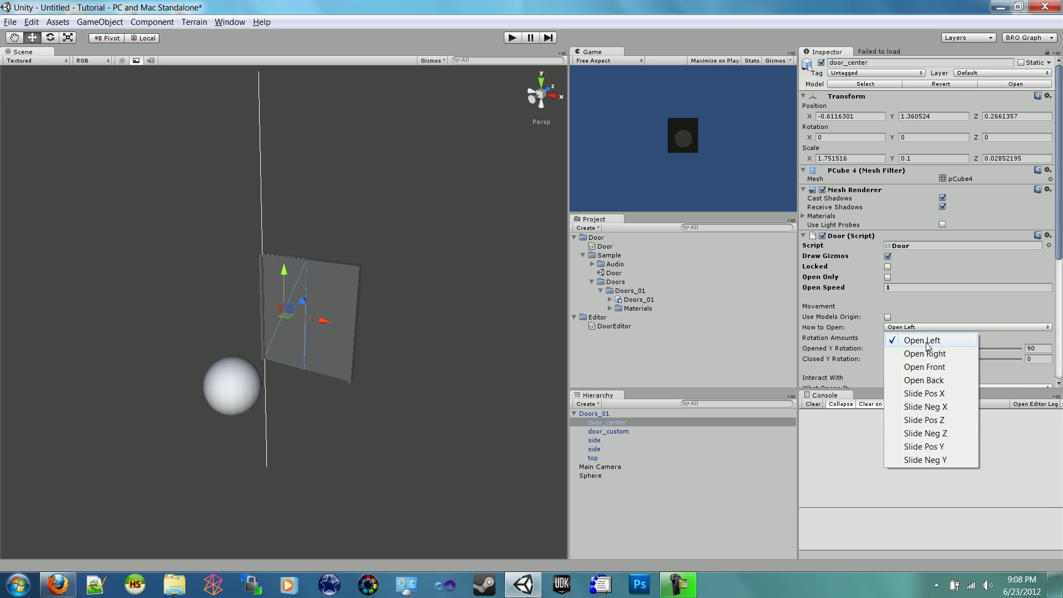
left_click(914, 357)
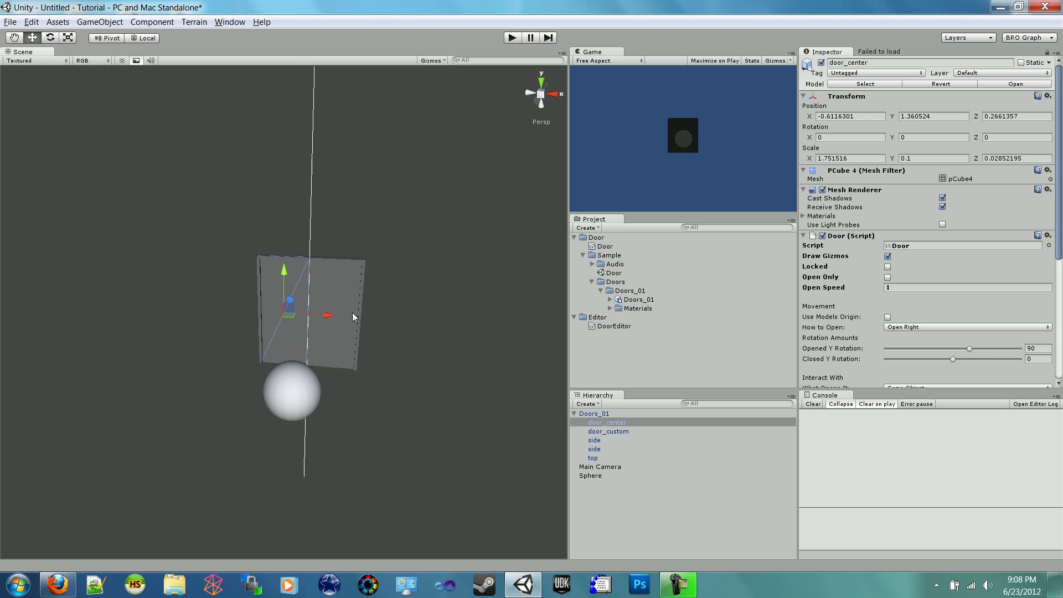
left_click(931, 328)
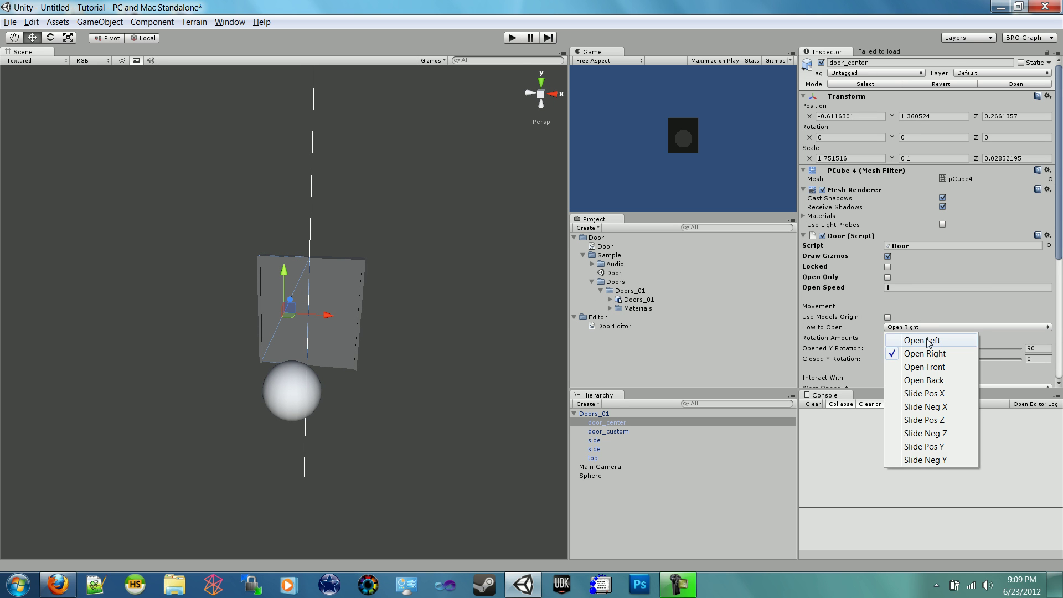
left_click(929, 367)
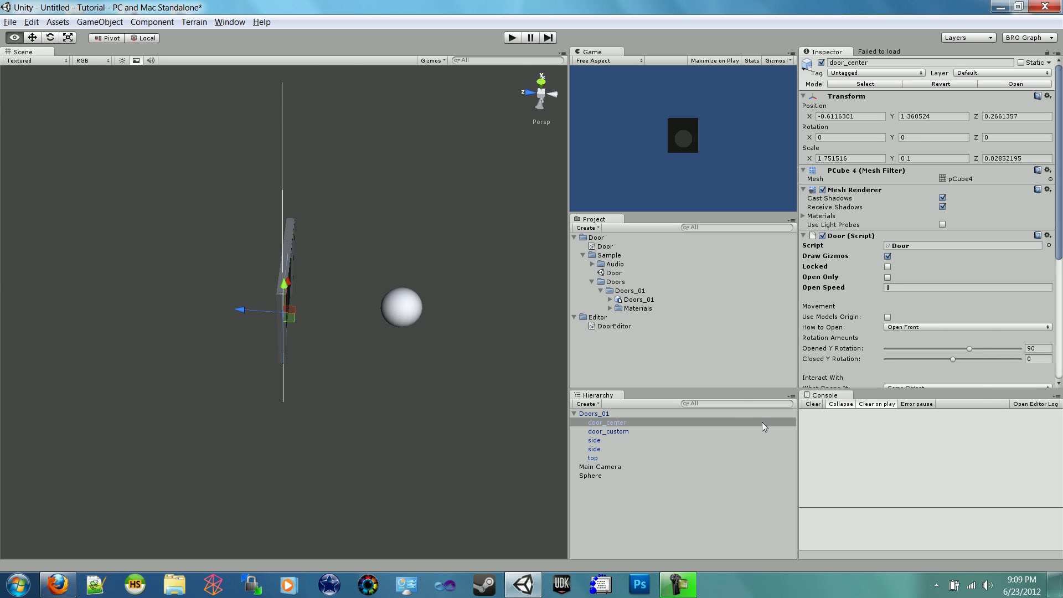
left_click(938, 328)
left_click(934, 379)
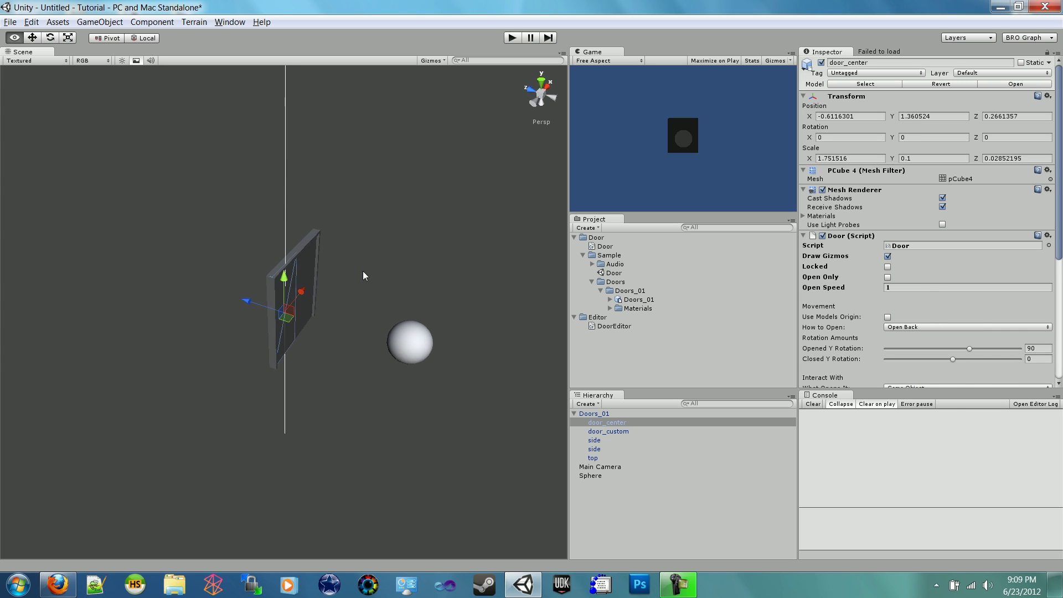
left_click_drag(304, 314, 560, 256, "alt")
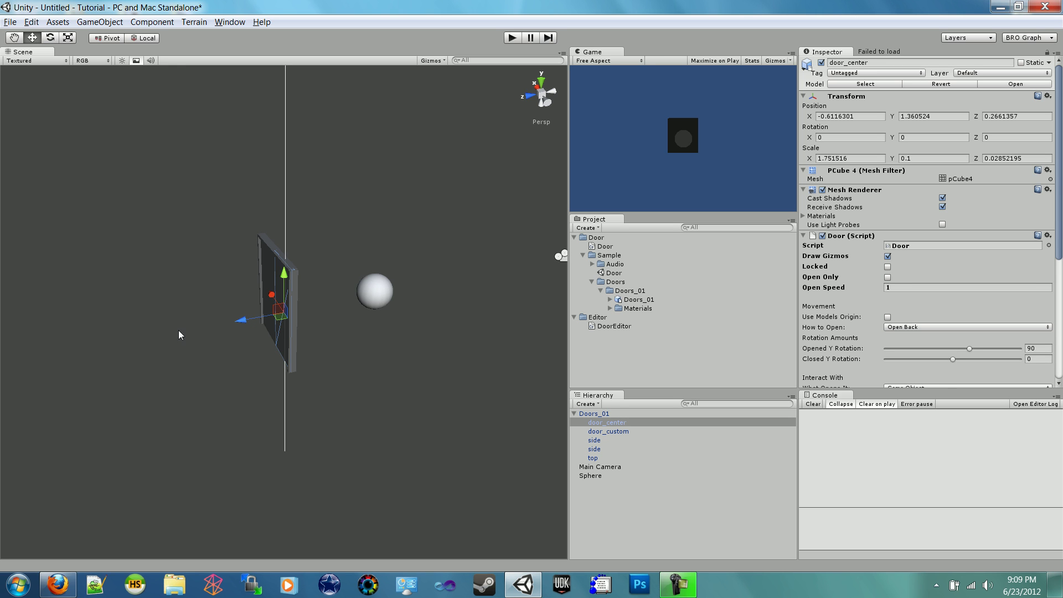
left_click_drag(259, 342, 190, 289, "alt")
scroll(191, 289, "up", 3)
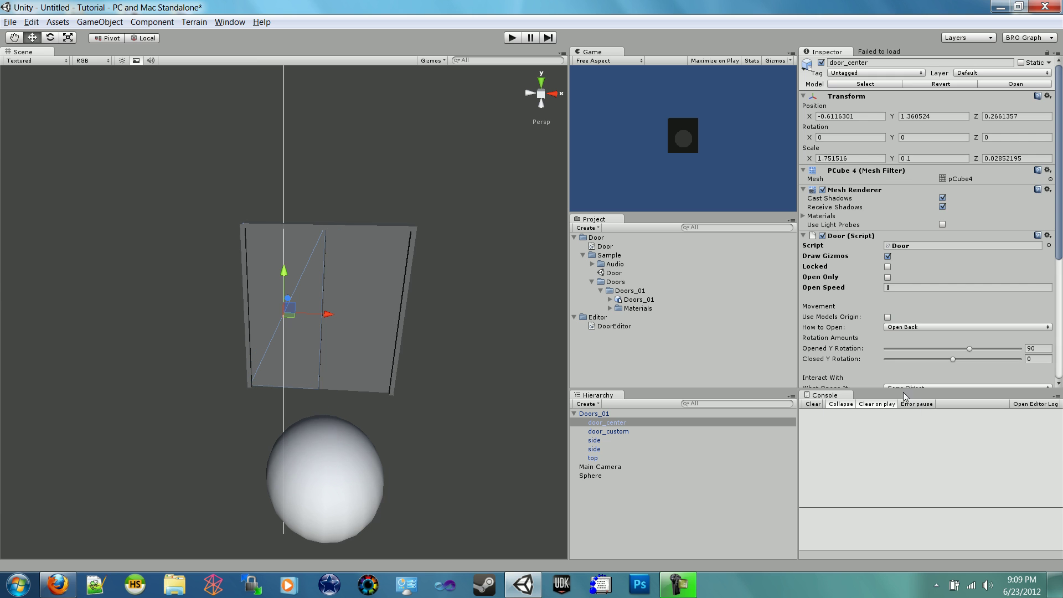
scroll(886, 332, "down", 5)
scroll(844, 300, "up", 3)
scroll(845, 300, "up", 3)
scroll(844, 300, "down", 3)
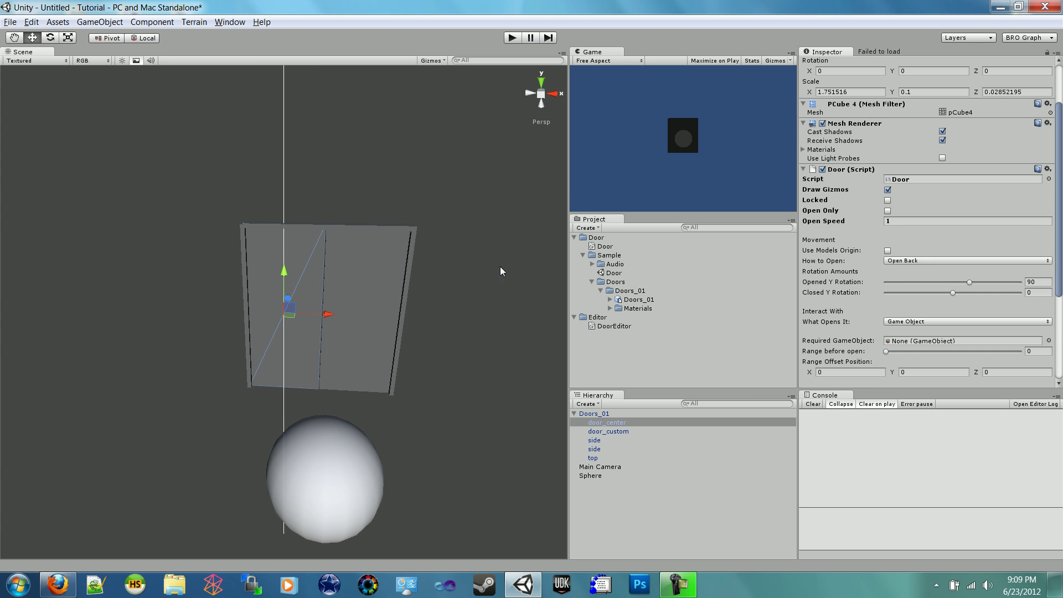
- Set door_center back to Open Left, toggle Locked off again, and set Open Speed to 3
left_click(915, 261)
left_click(916, 274)
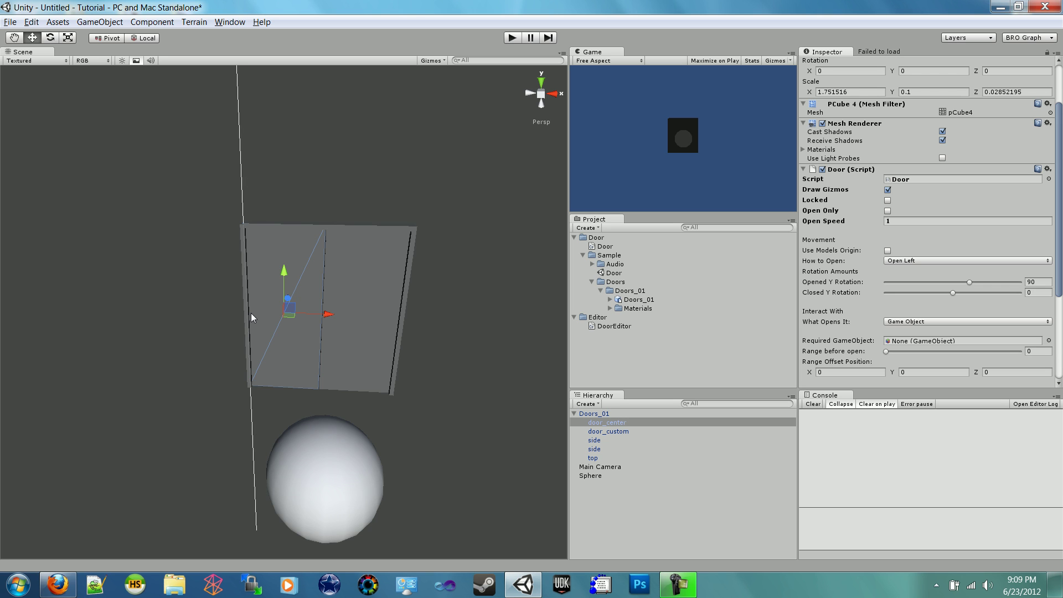
left_click_drag(251, 316, 385, 244, "alt")
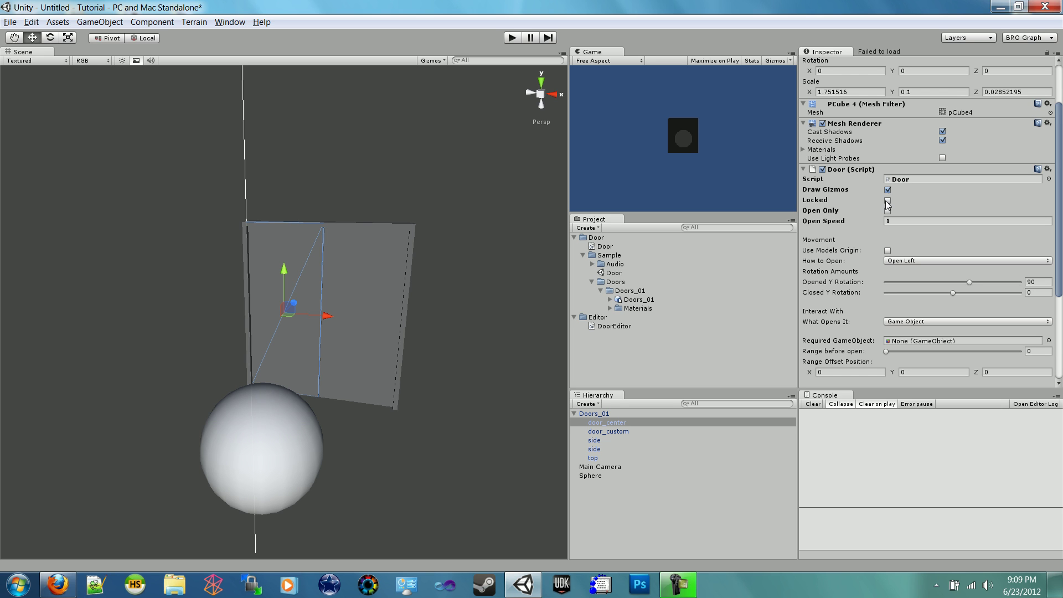
left_click(887, 201)
left_click(887, 200)
left_click(867, 221)
scroll(851, 211, "down", 1)
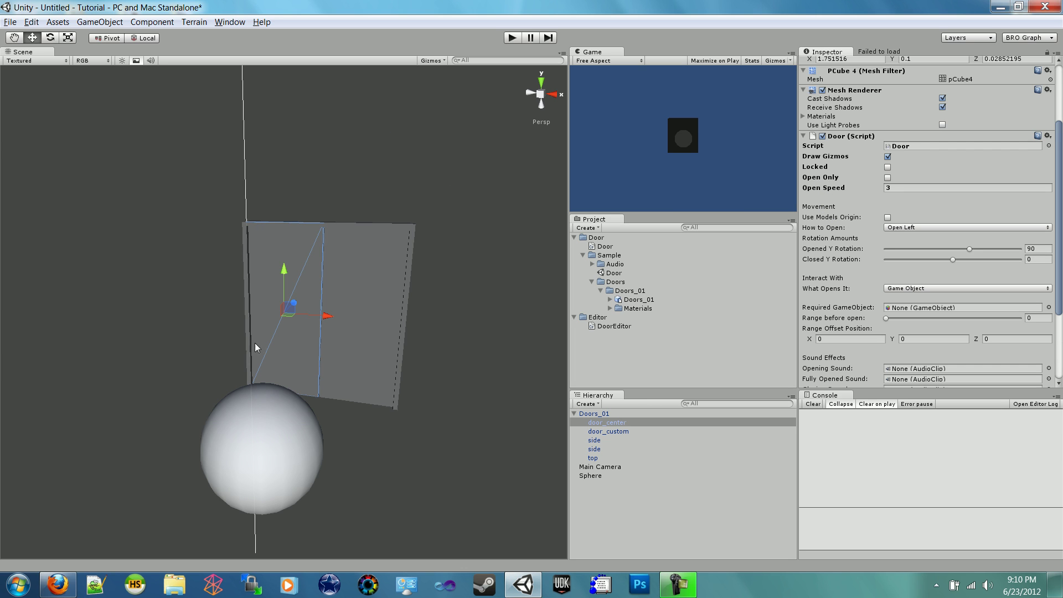
left_click(887, 218)
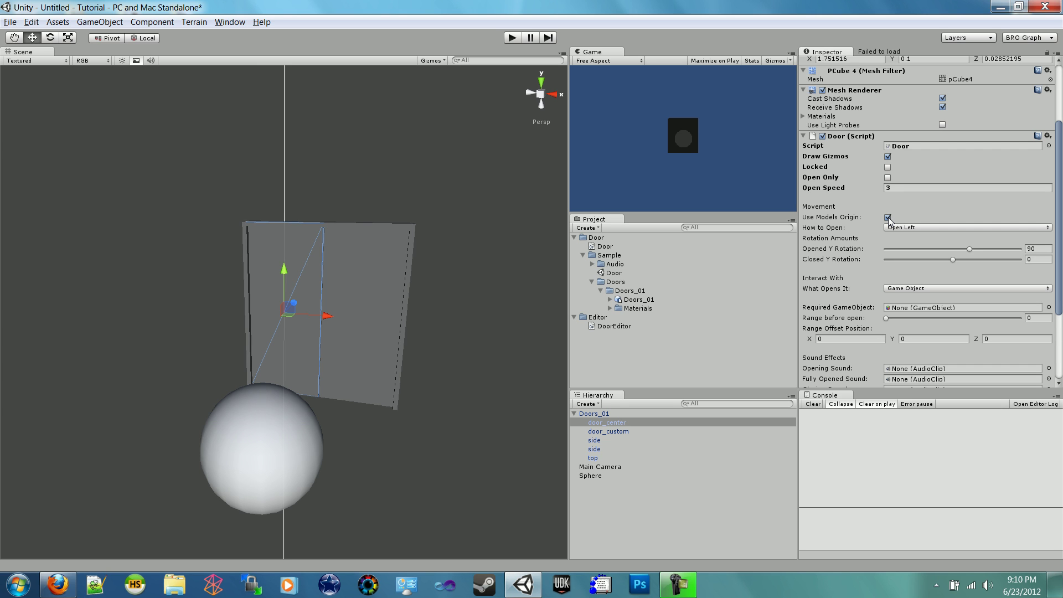
left_click(887, 217)
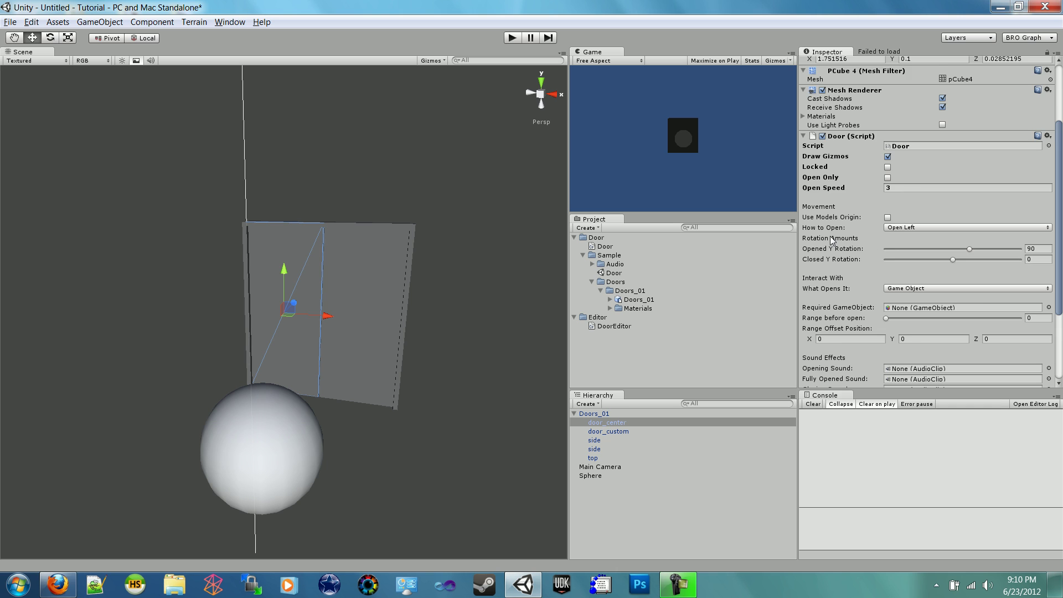
scroll(904, 217, "down", 3)
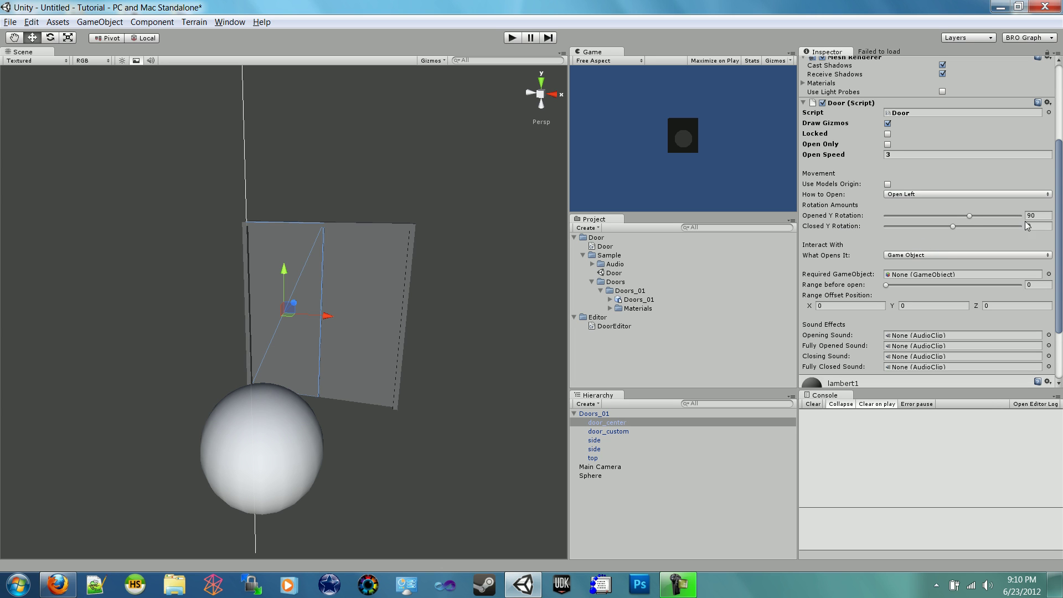
scroll(952, 221, "up", 5)
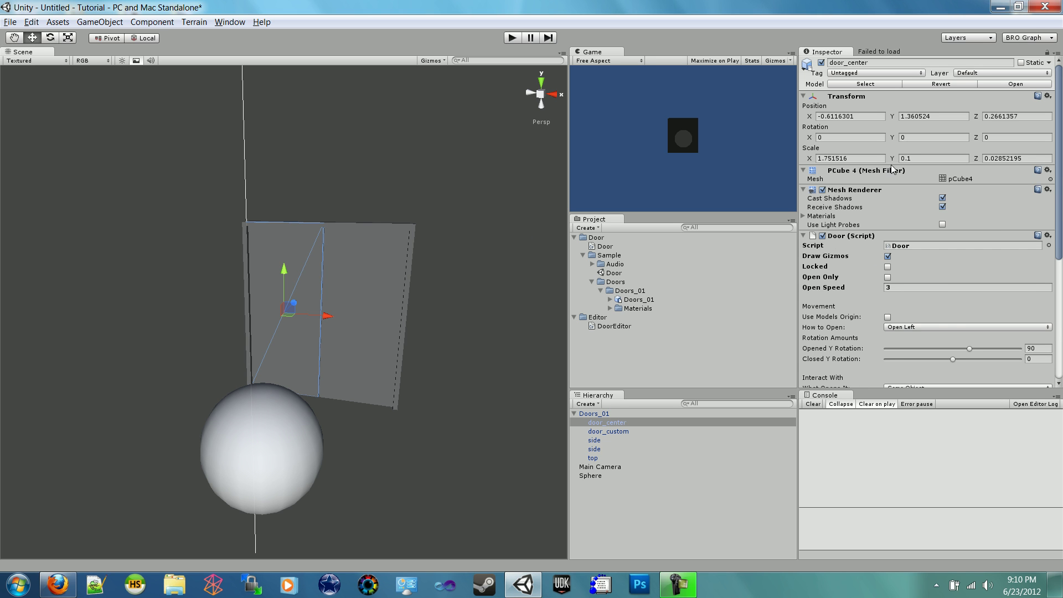
scroll(894, 170, "down", 3)
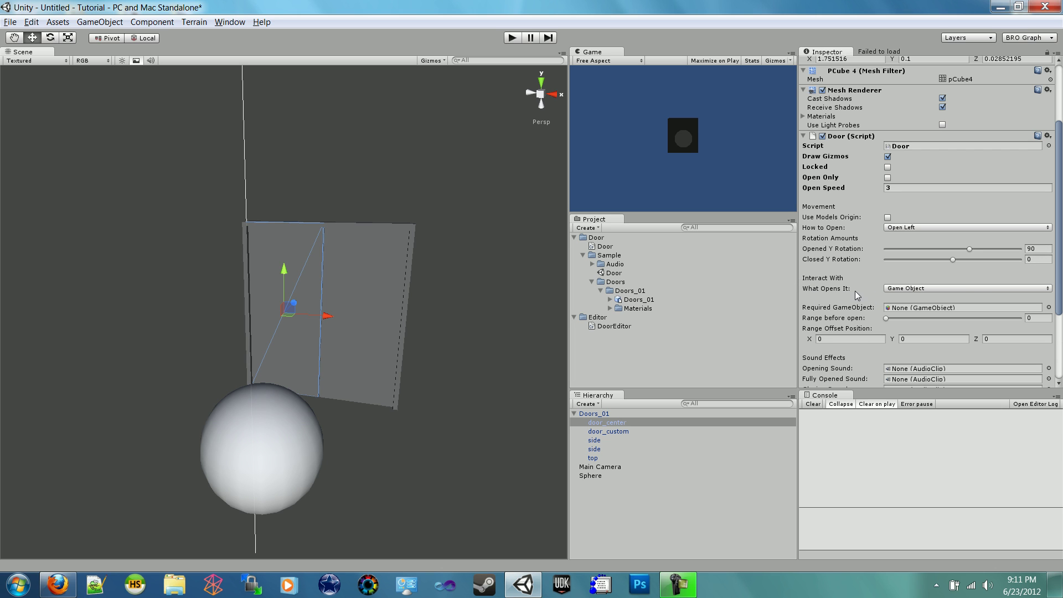
- Try setting Sphere as the required object, then reset it to None
scroll(849, 280, "down", 3)
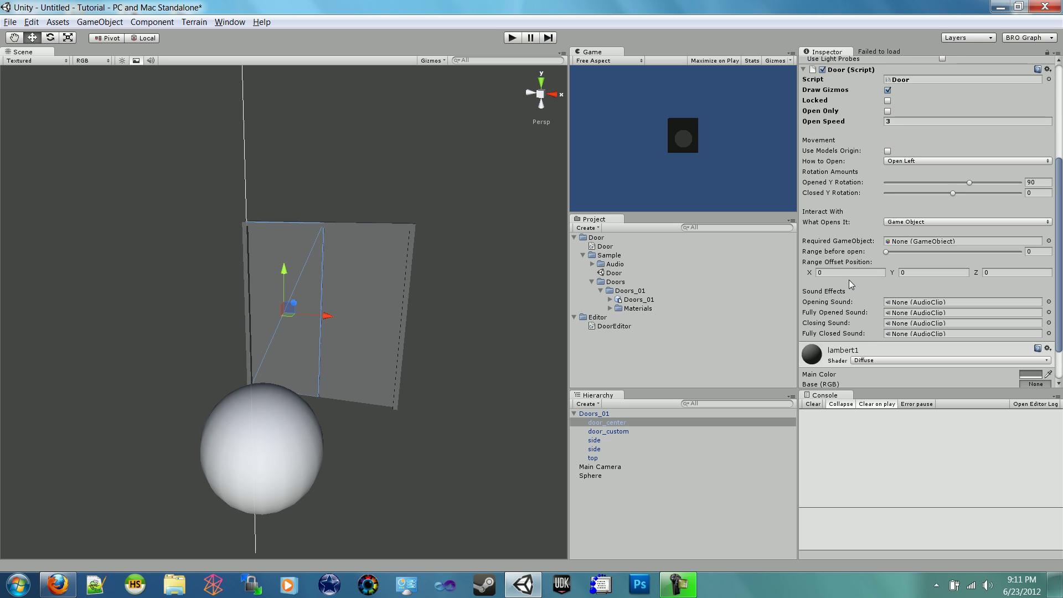
left_click(919, 223)
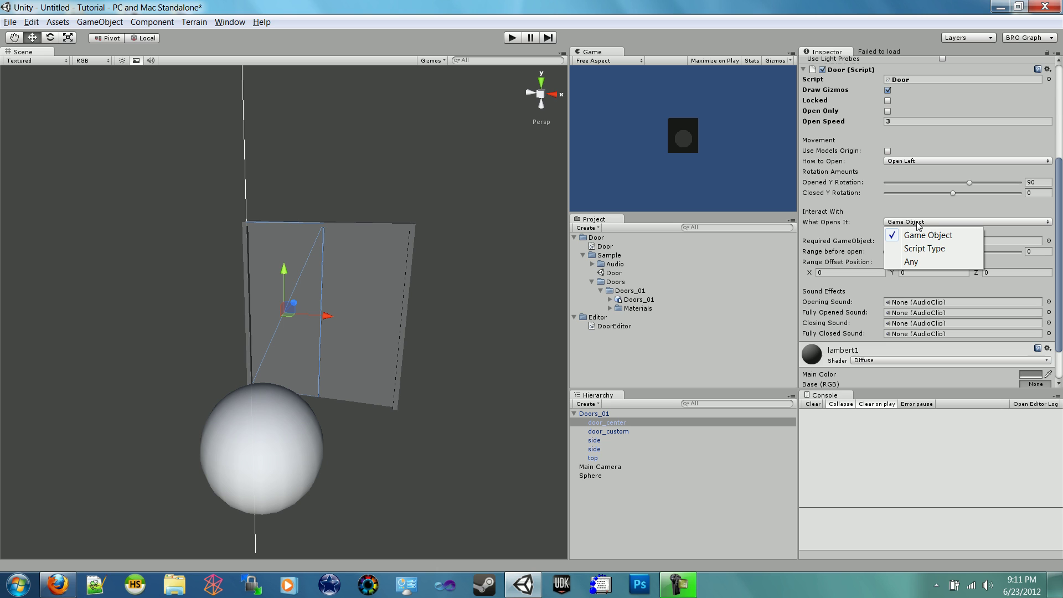
left_click(951, 238)
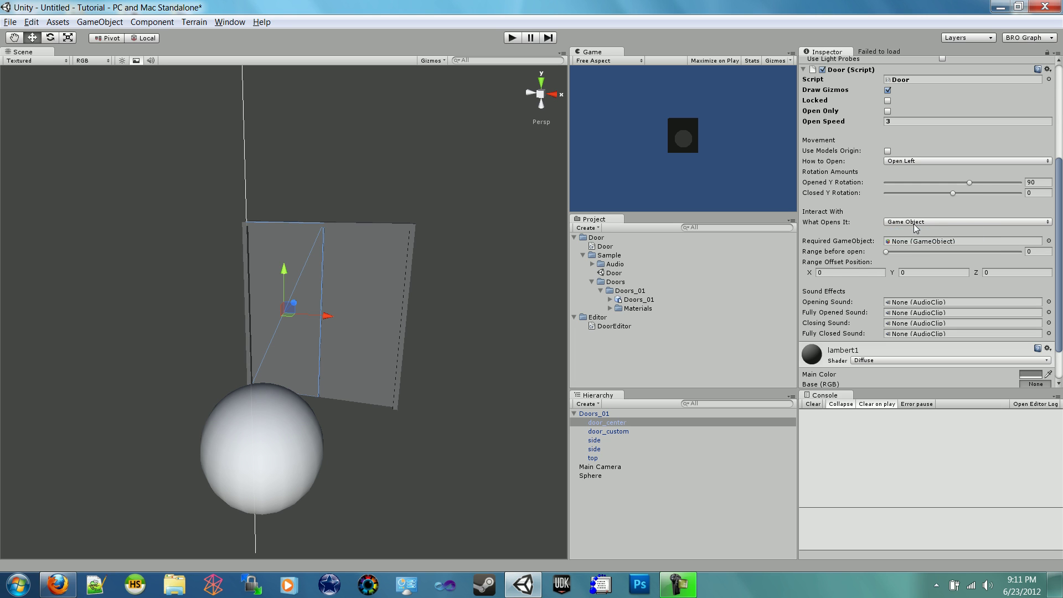
left_click_drag(593, 476, 935, 243)
left_click(1048, 240)
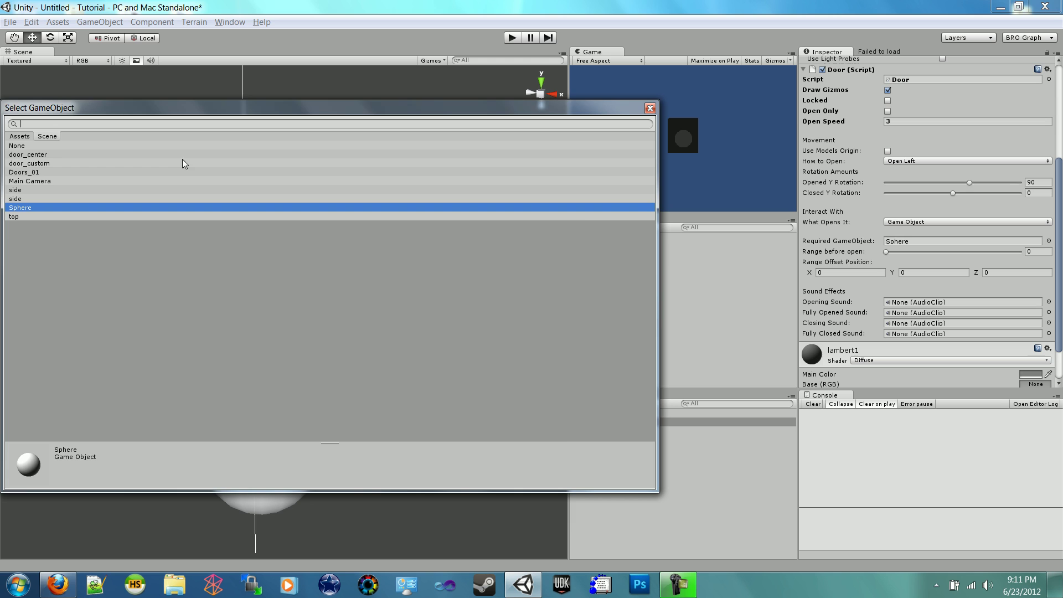
double_click(19, 149)
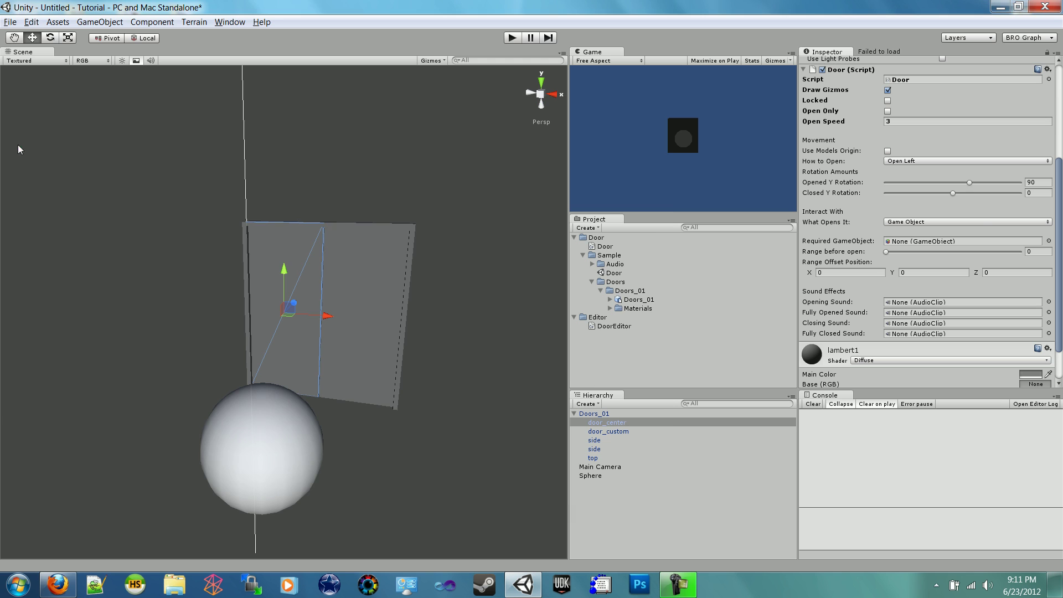
- Set What Opens It to Script Type and enter friend as the script name
left_click(969, 223)
left_click(950, 247)
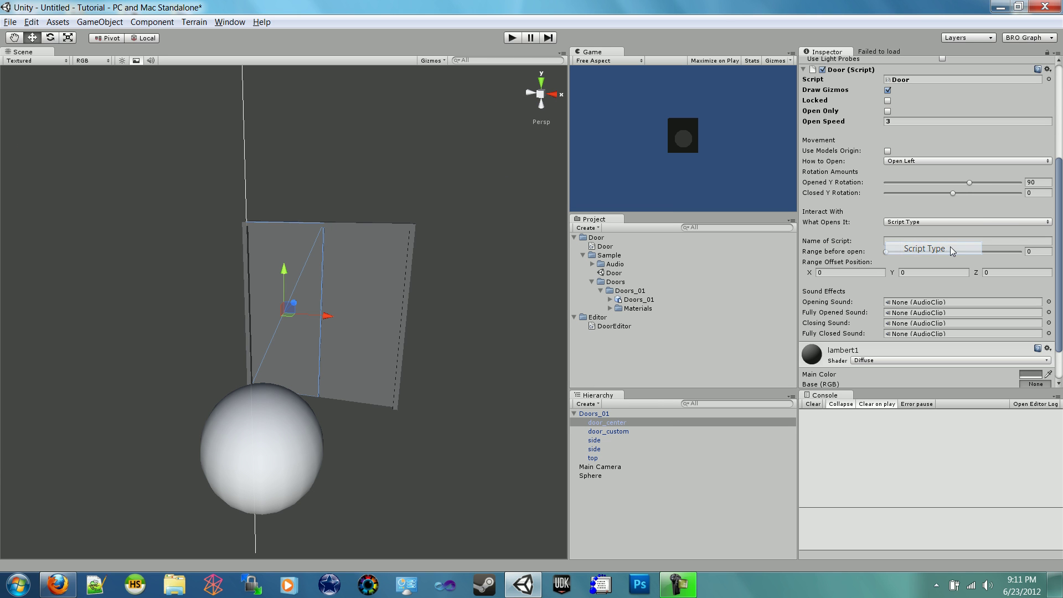
left_click(954, 223)
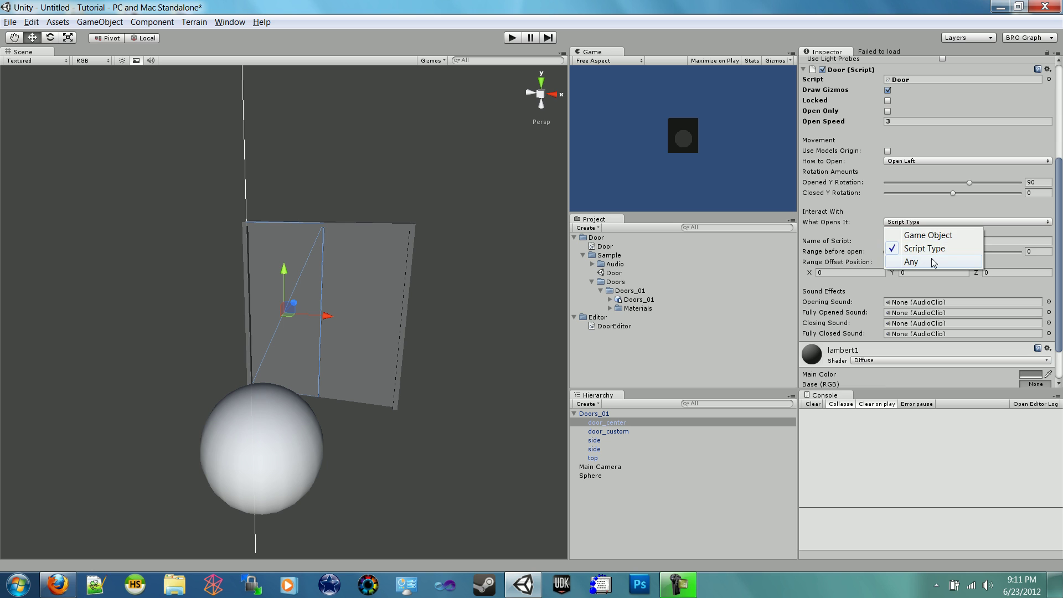
left_click(934, 263)
left_click(924, 224)
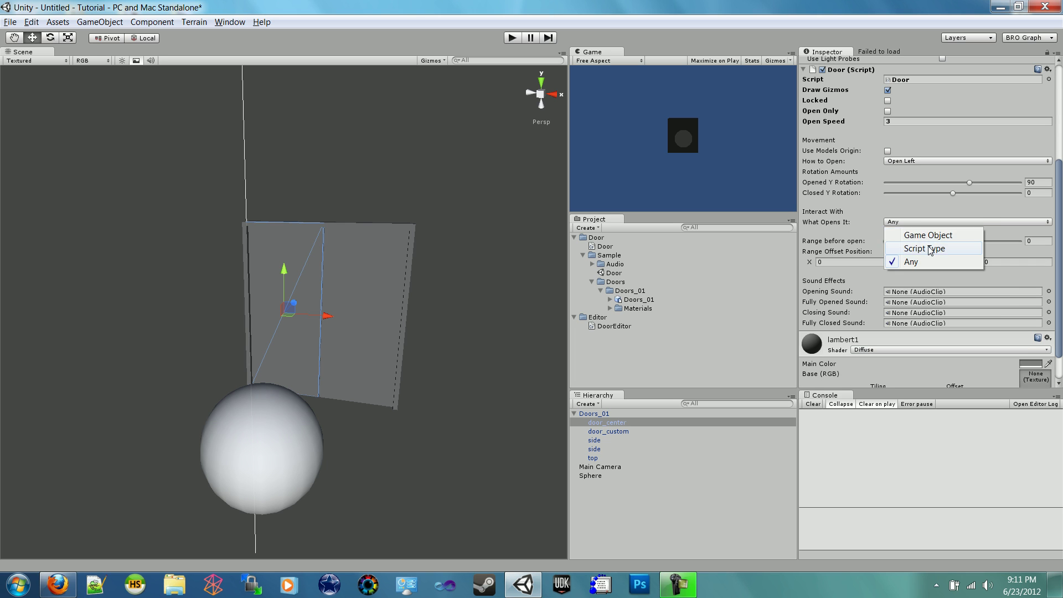
left_click(930, 248)
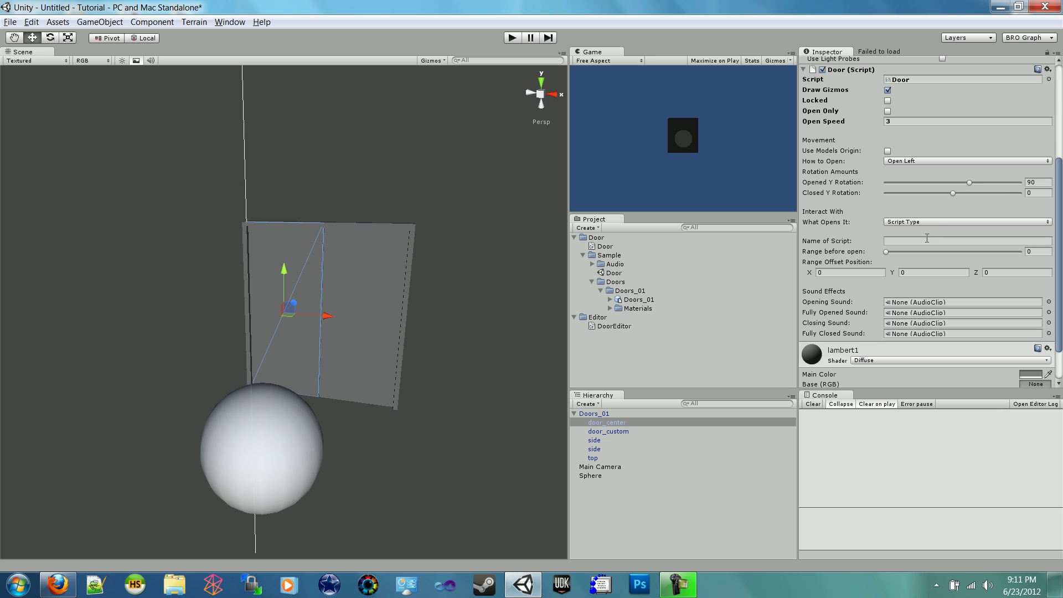
type("friend")
- Clear the script name and set Range before open to 2.5
key("BackSpace")
left_click_drag(830, 254, 877, 250)
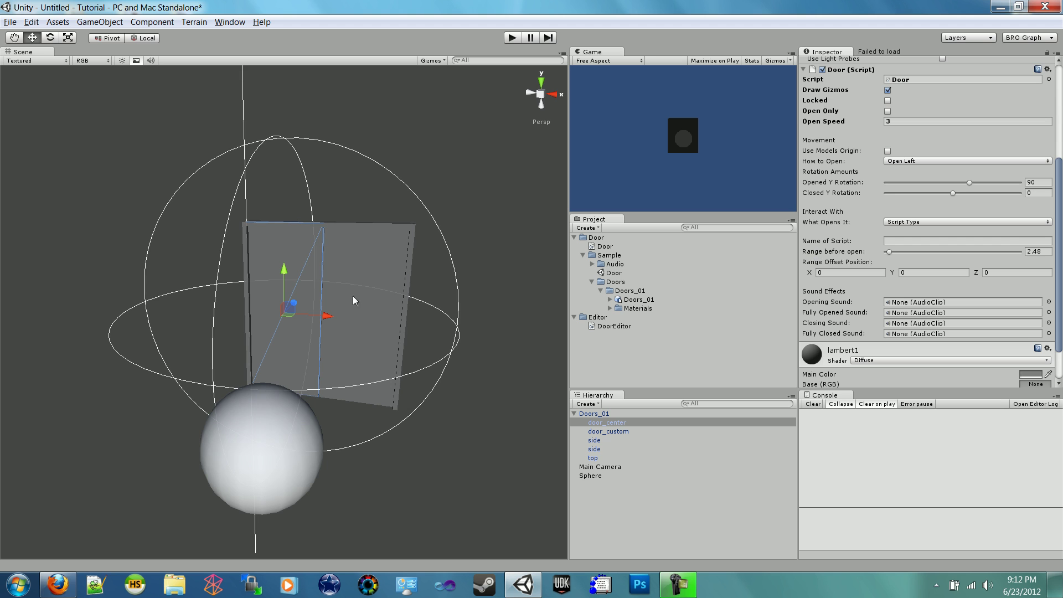
left_click_drag(353, 301, 405, 303, "alt")
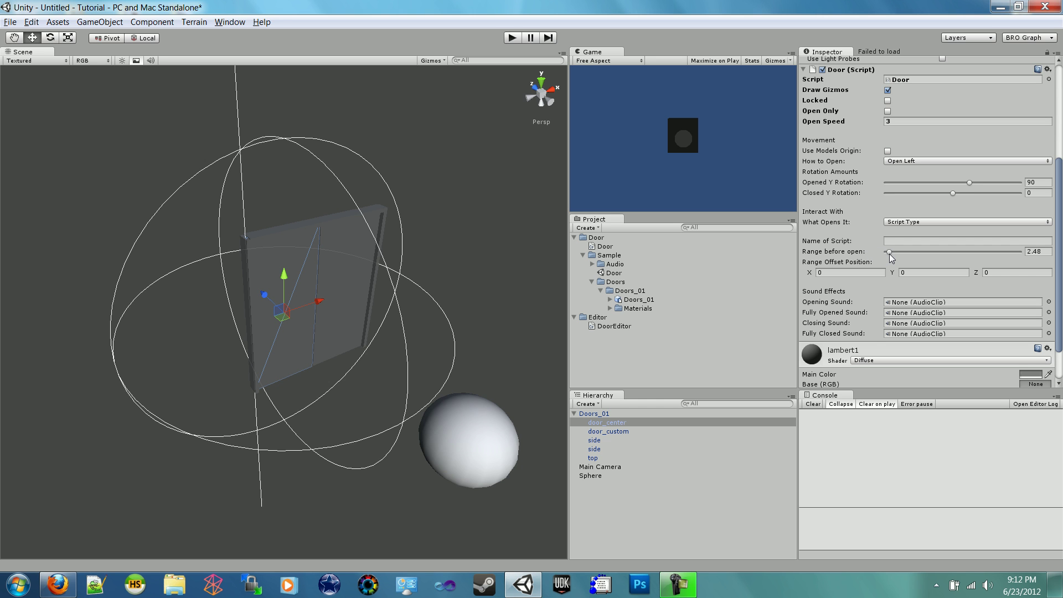
left_click_drag(889, 253, 889, 249)
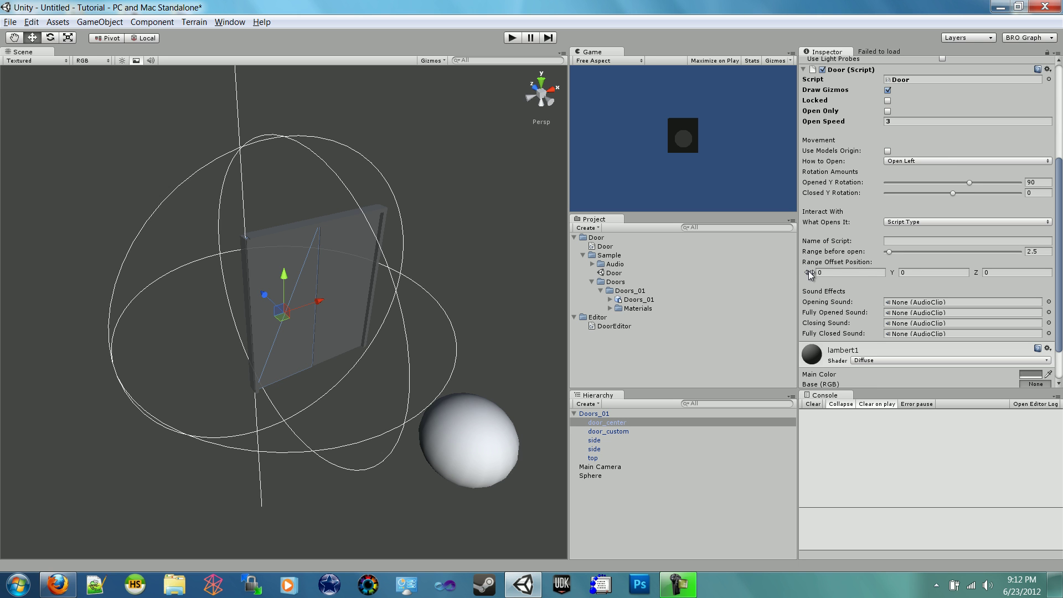
- Set Range Offset Position X to 0.51, checking the wire range sphere around the door
left_click_drag(811, 273, 860, 271)
left_click(861, 275)
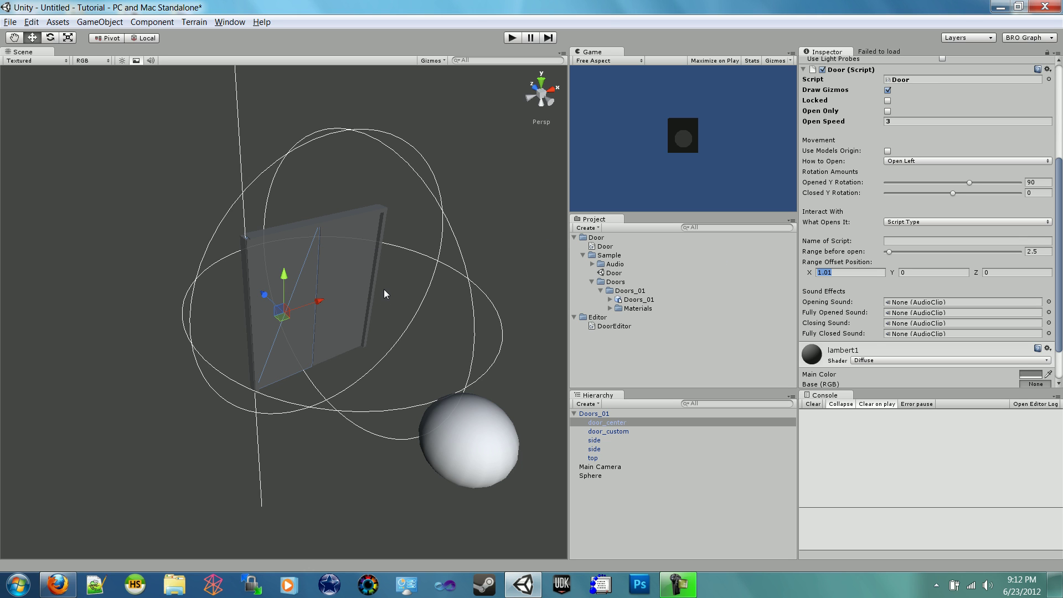
type("0")
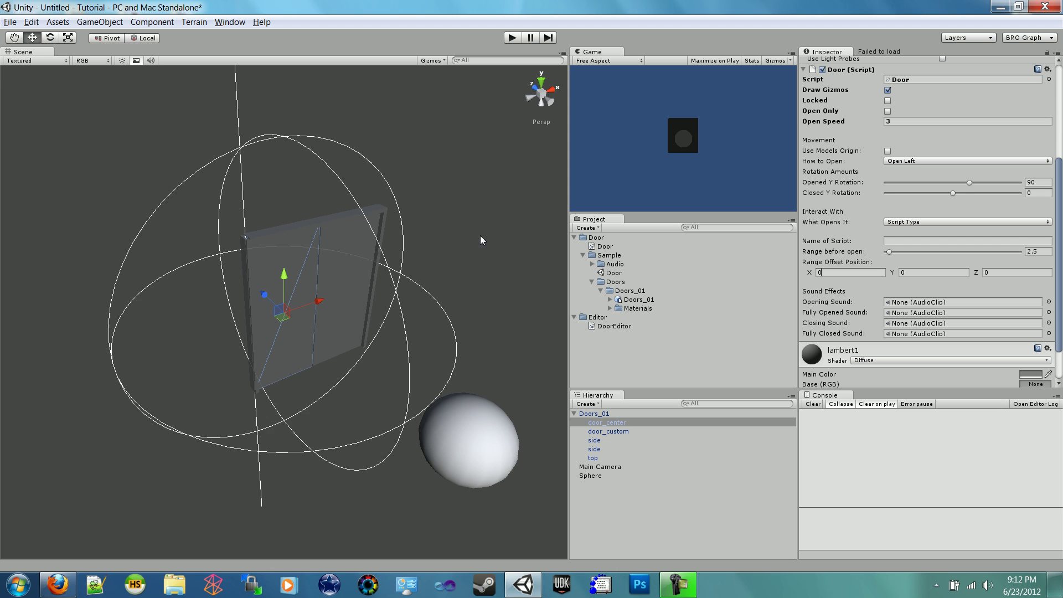
left_click_drag(431, 247, 342, 279, "alt")
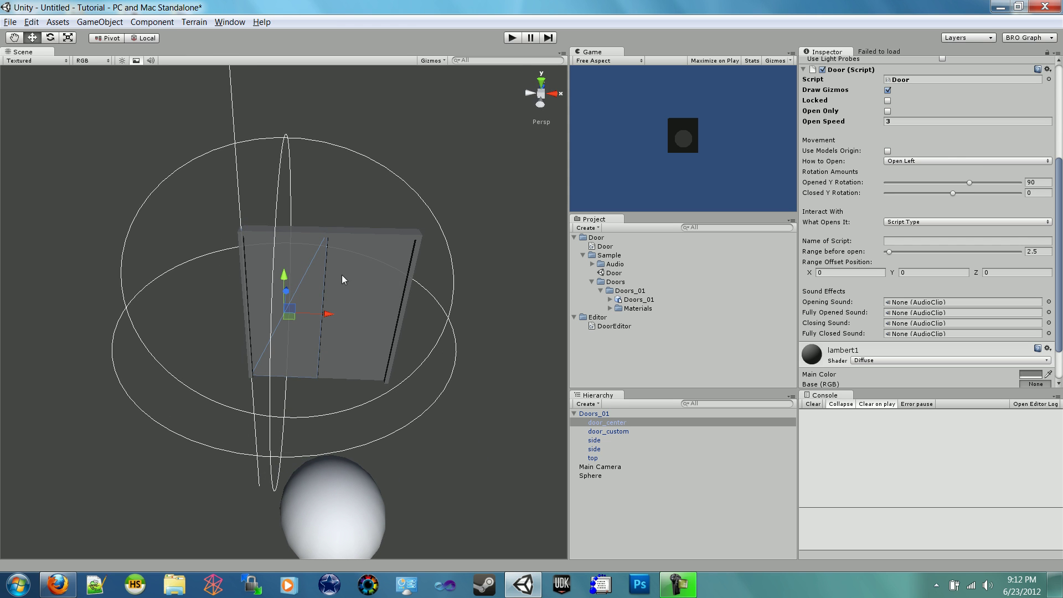
left_click(809, 273)
left_click_drag(809, 274, 823, 276)
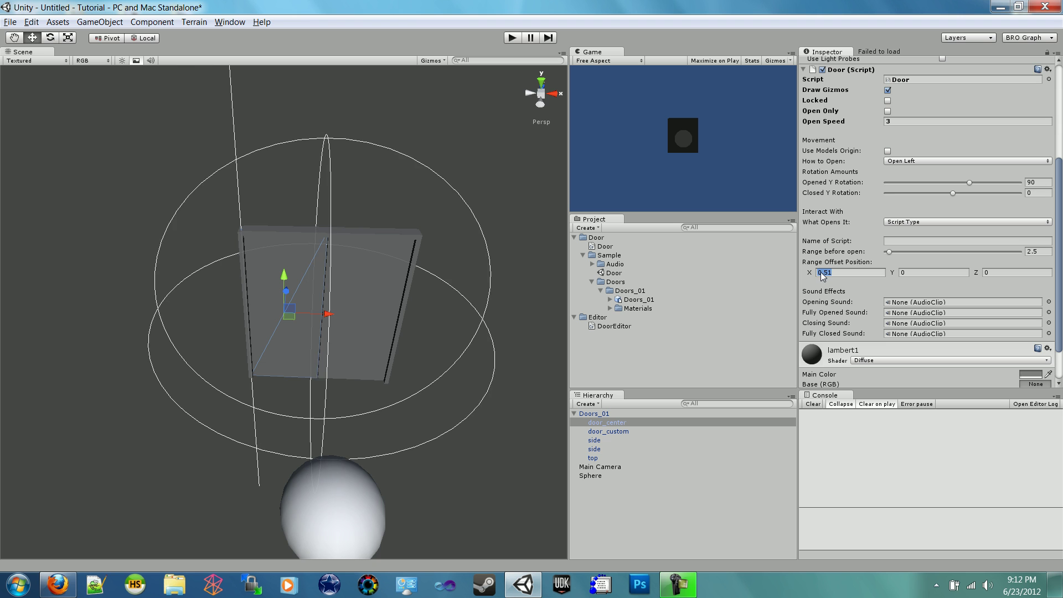
mouse_move(480, 247)
left_mouse_down("alt")
mouse_move(560, 223)
mouse_move(391, 172)
mouse_move(334, 225)
mouse_move(515, 225)
mouse_move(493, 245)
left_mouse_up("alt")
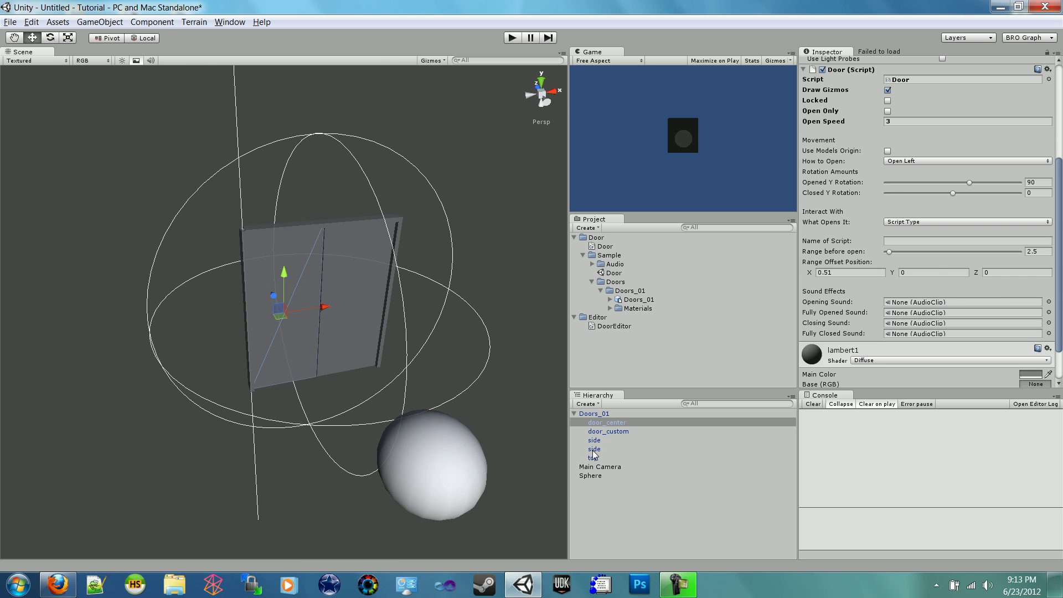
left_click(455, 461)
- Move the sphere aside, select door_center, and toggle its range gizmos off and back on
left_click_drag(400, 430, 230, 255)
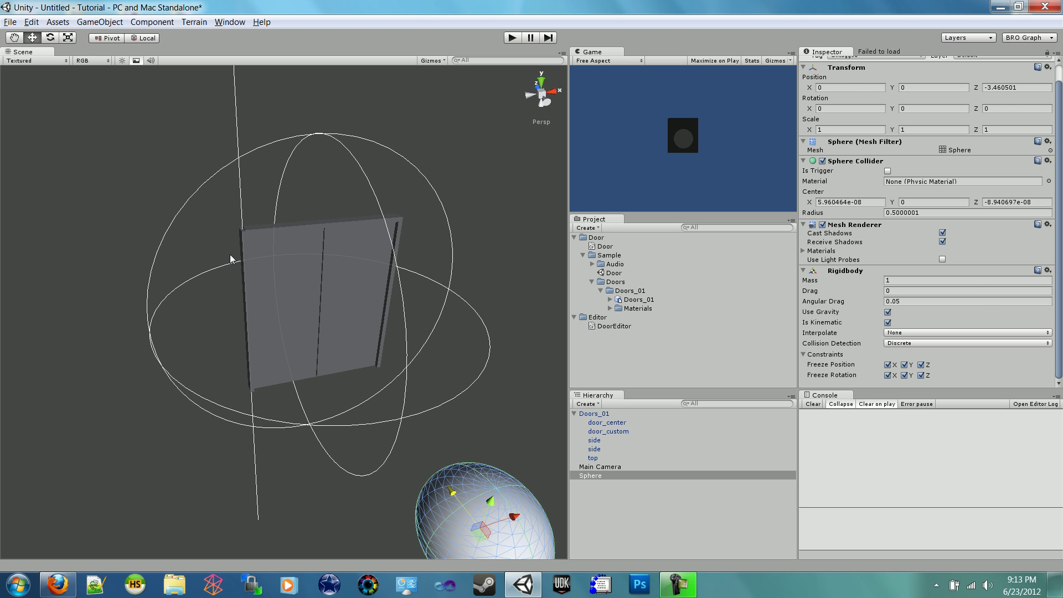
left_click(292, 256)
left_click(309, 277)
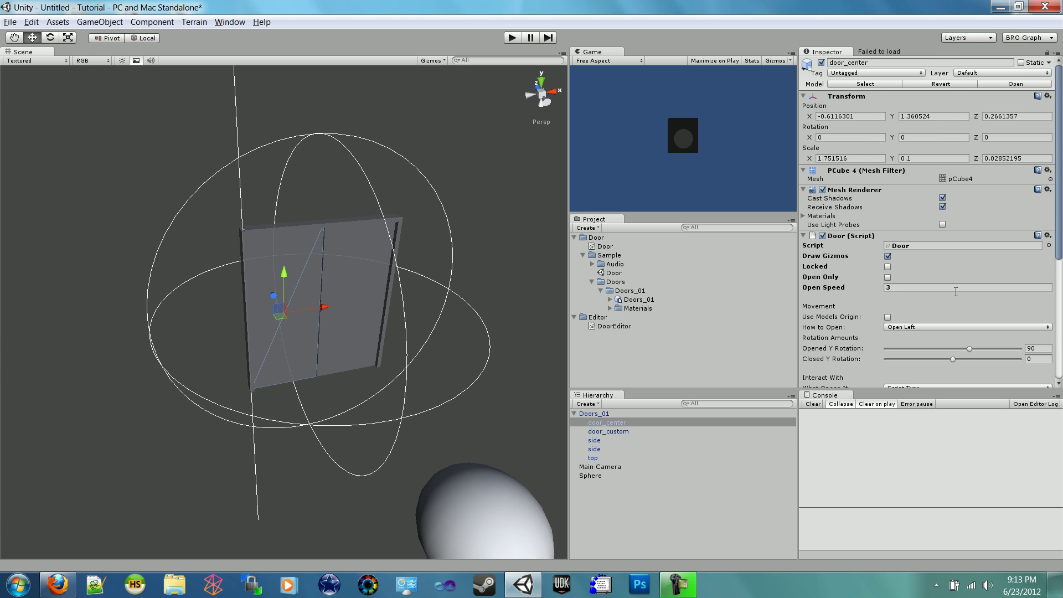
left_click(886, 257)
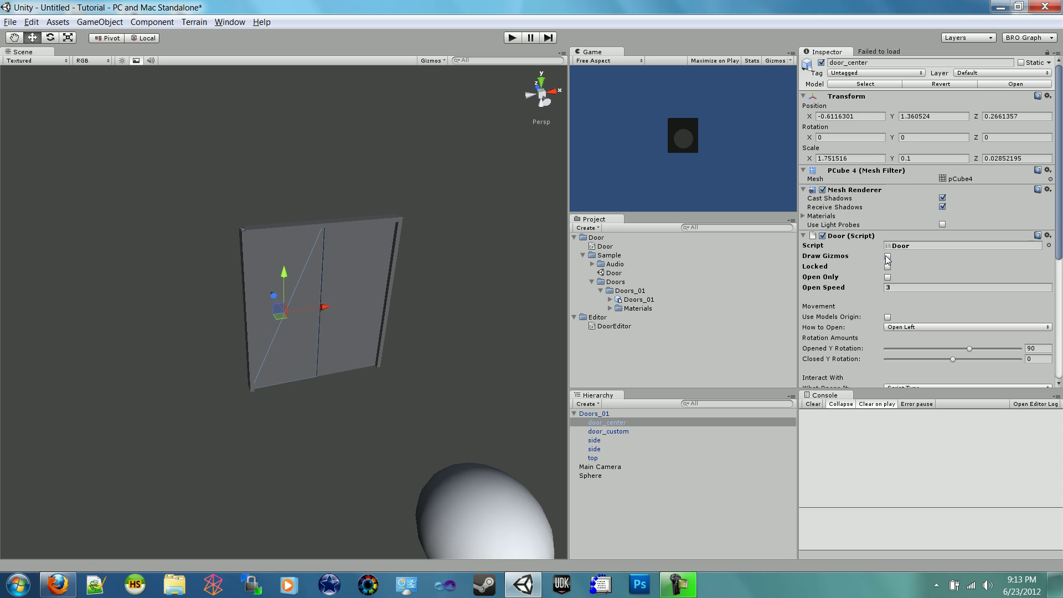
left_click(887, 257)
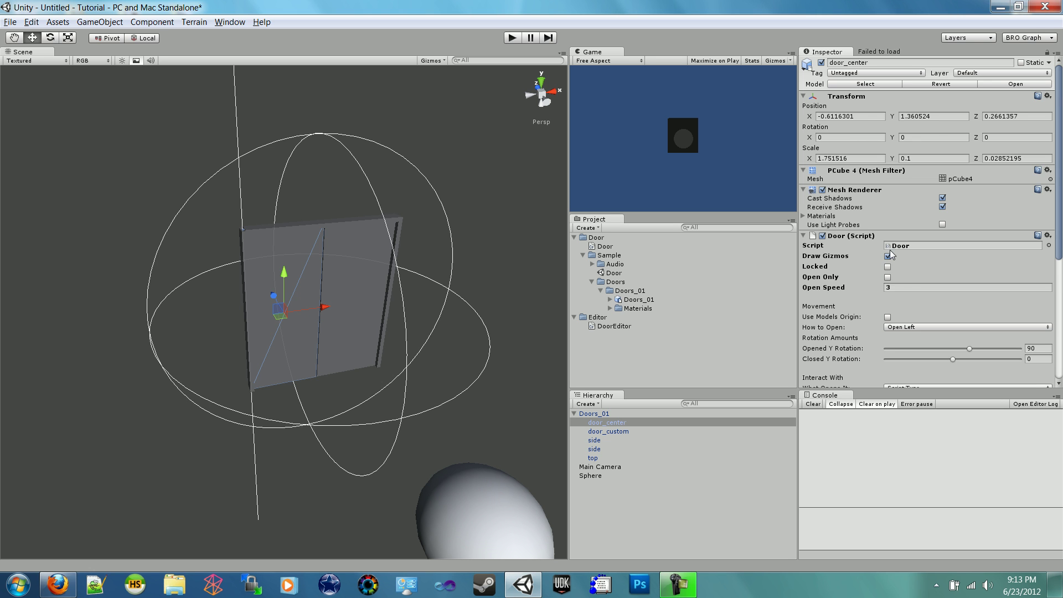
- Set the Door script's What Opens It option to Any
scroll(888, 251, "down", 6)
scroll(846, 261, "down", 3)
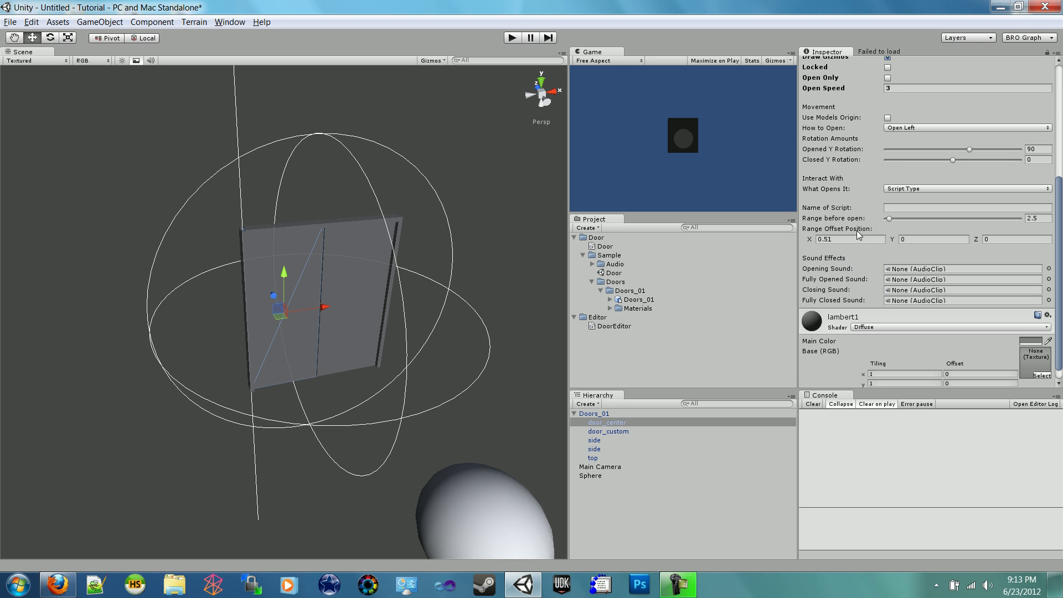
left_click(908, 189)
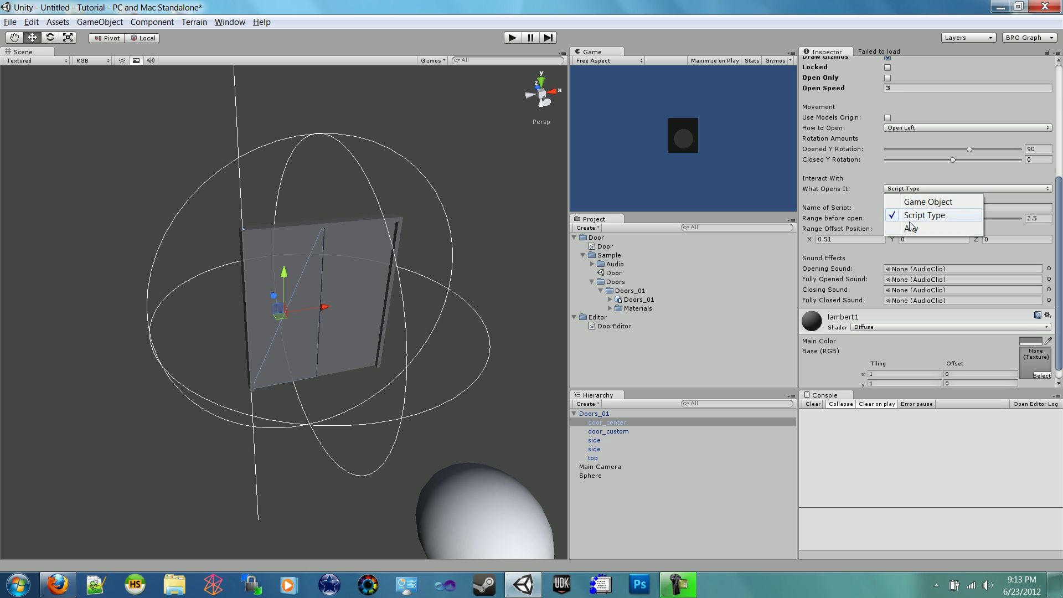
left_click(909, 227)
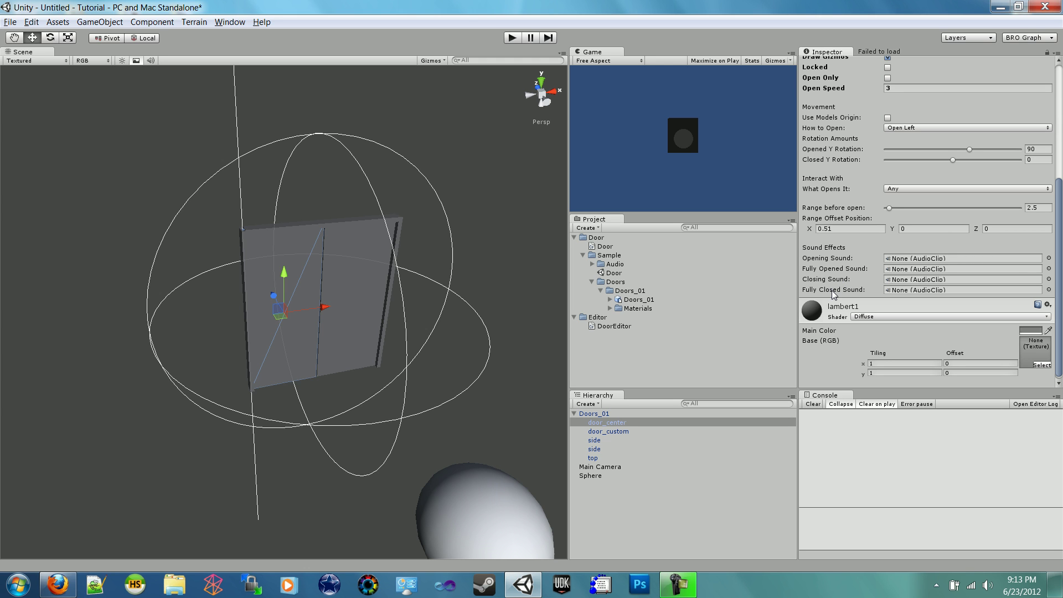
scroll(868, 276, "up", 5)
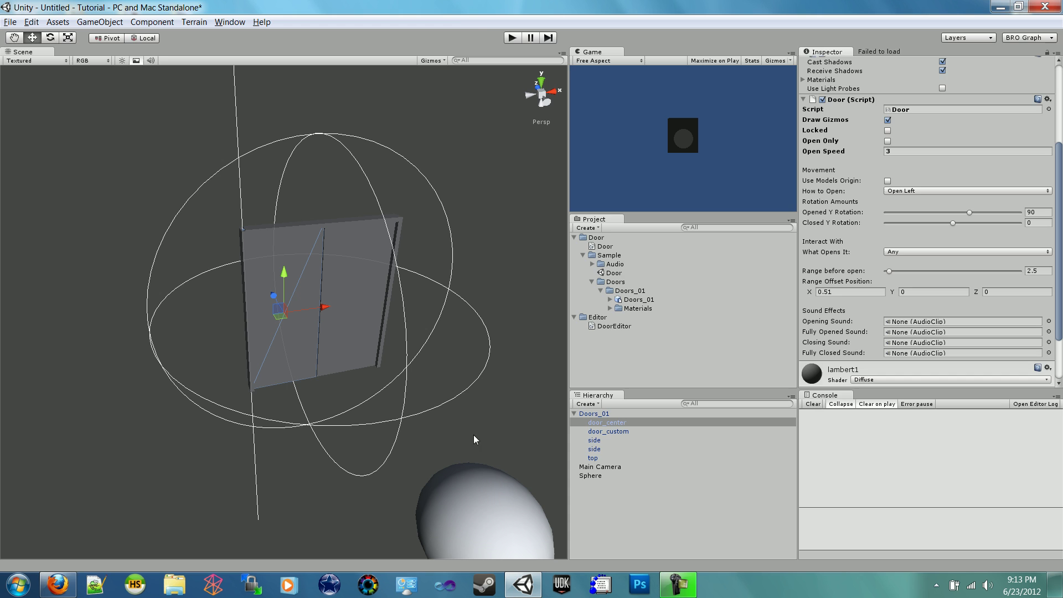
- Play-test by dragging the sphere toward the door, then stop play mode
left_click(512, 38)
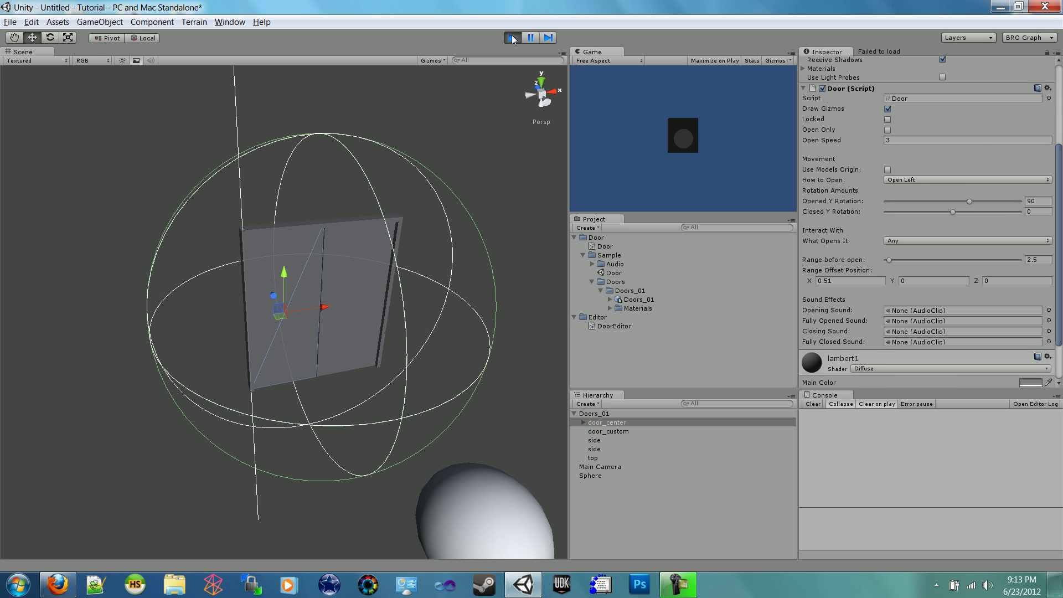
left_click(472, 498)
left_click_drag(475, 538, 467, 517)
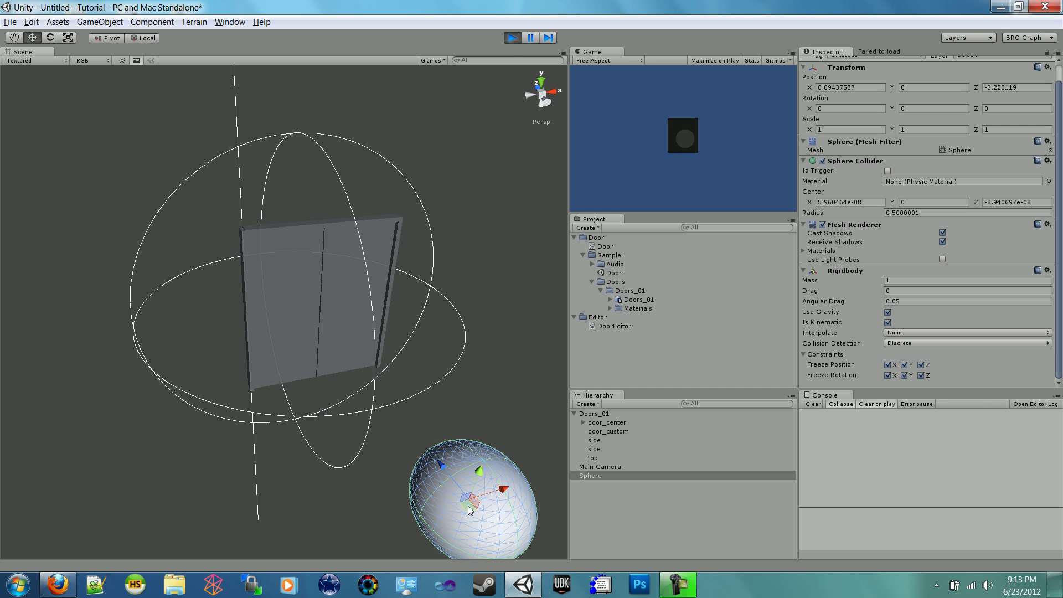
key("ctrl+p")
- Change door_center's Opened Y Rotation from 90 to -90
left_click(310, 270)
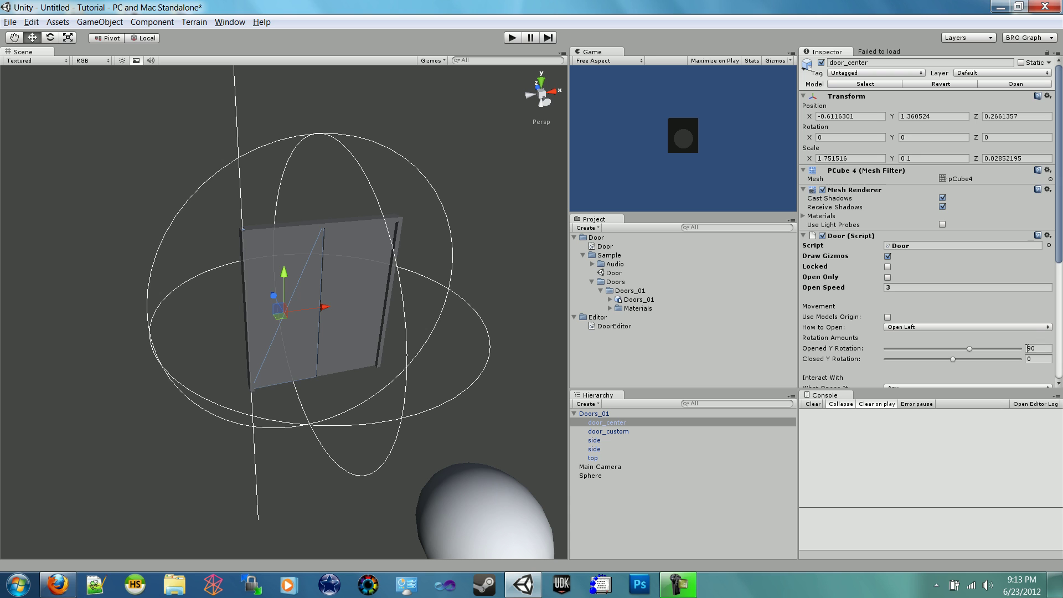
left_click(1028, 349)
left_click(1025, 348)
type("-")
- Play-test again, pushing the sphere toward the door to check it swings open, then stop
left_click(511, 37)
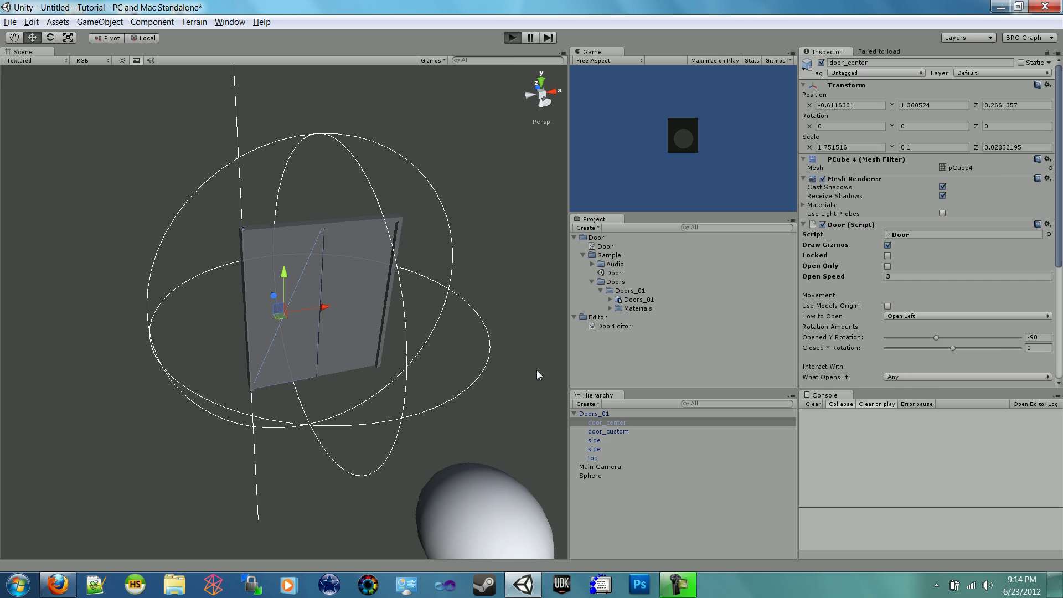
left_click(476, 494)
left_click_drag(479, 532, 452, 501)
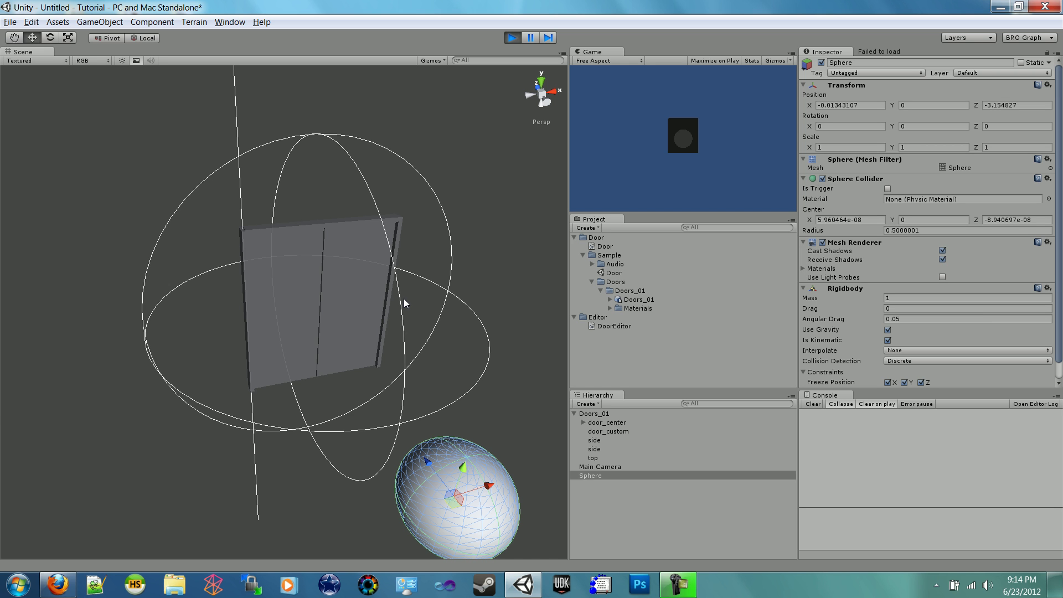
left_click(510, 40)
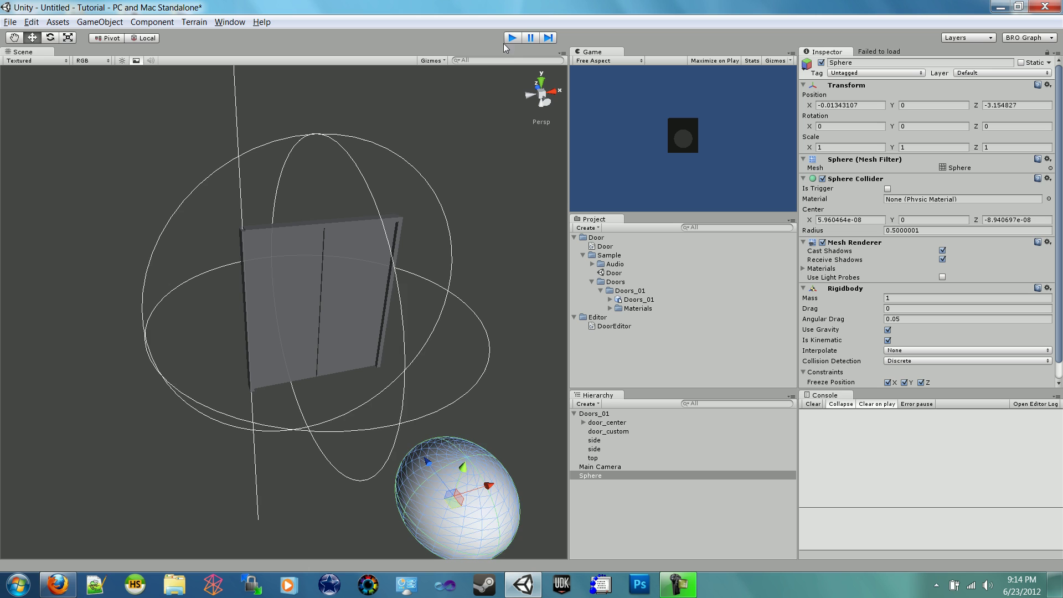